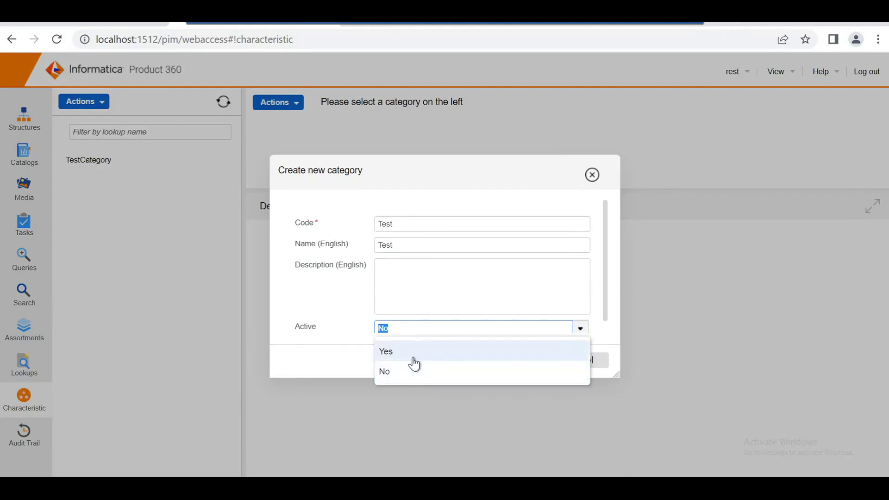
- Set the new category Test to active and create it
left_click(410, 354)
left_click(514, 369)
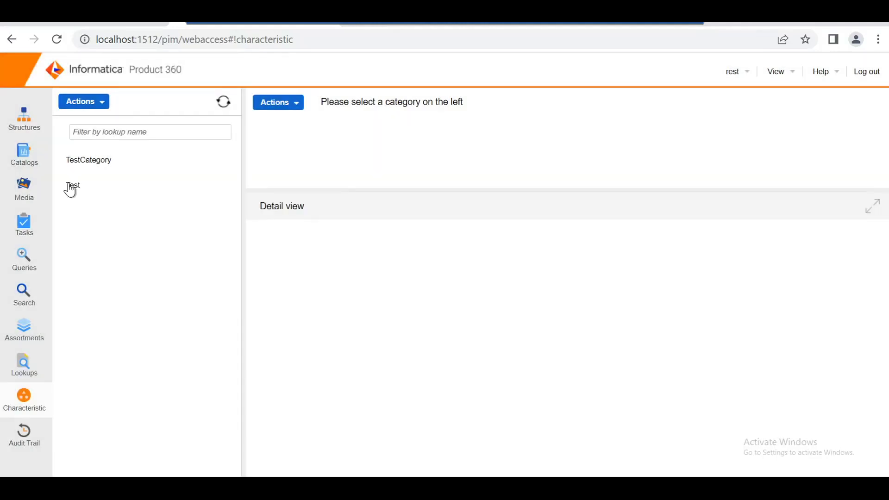
- Create a root characteristic in the Test category with identifier Testcharacteristic, name Test and data type Text
left_click(72, 185)
left_click(292, 104)
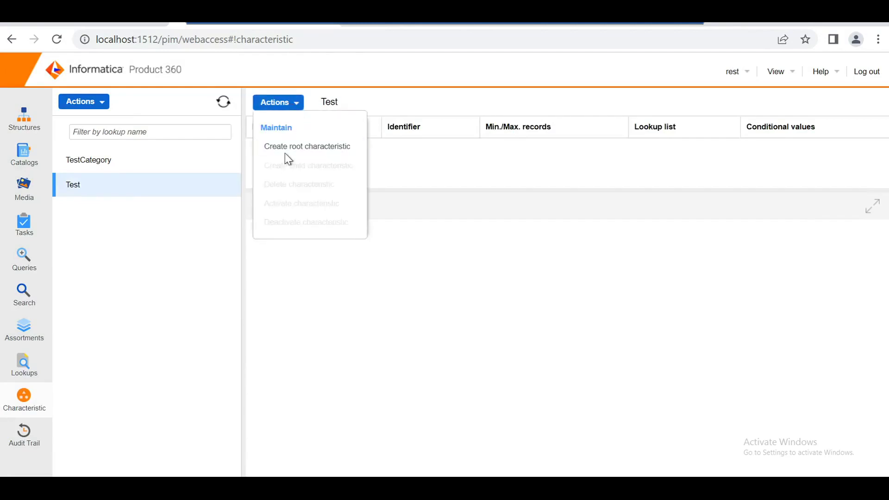
left_click(290, 147)
left_click(472, 248)
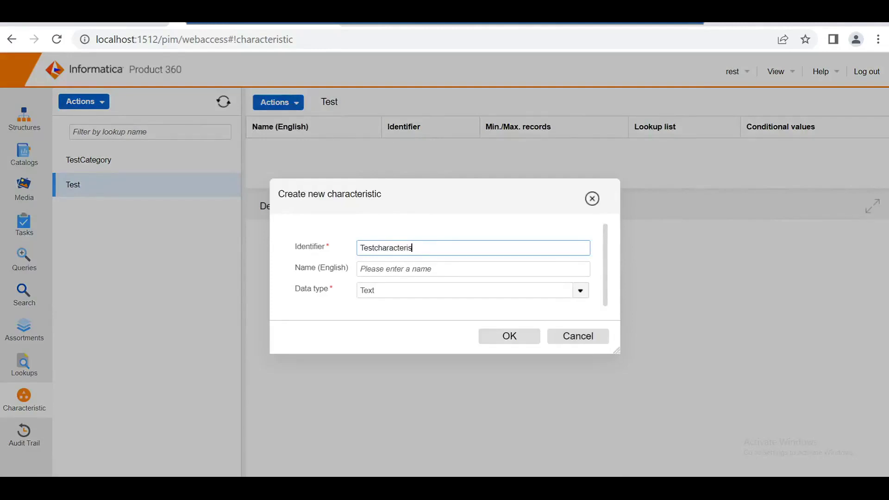
key("ctrl+a")
key("Tab")
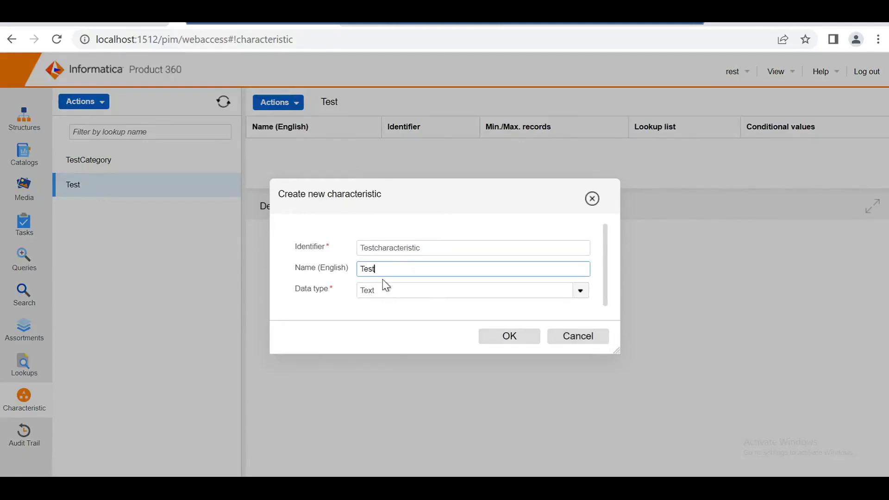
left_click(580, 291)
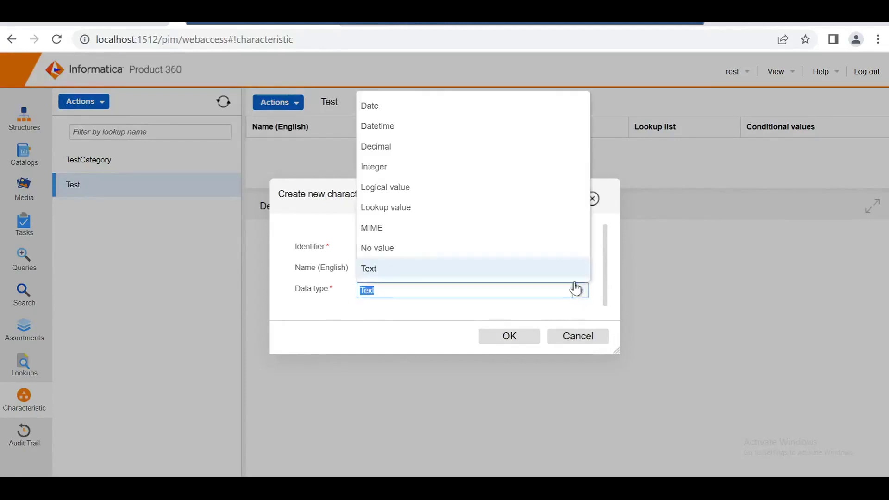
left_click(504, 338)
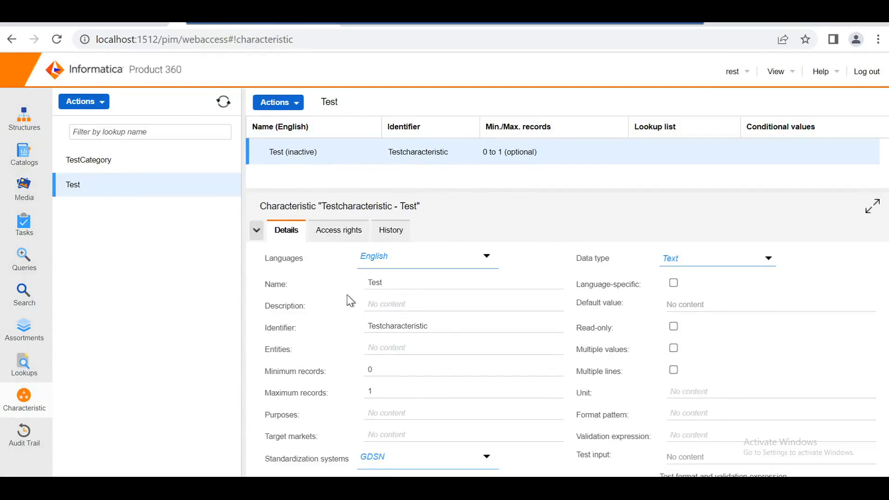
- Assign the Testcharacteristic characteristic to the Product entity, removing Item after trying it first
left_click(389, 349)
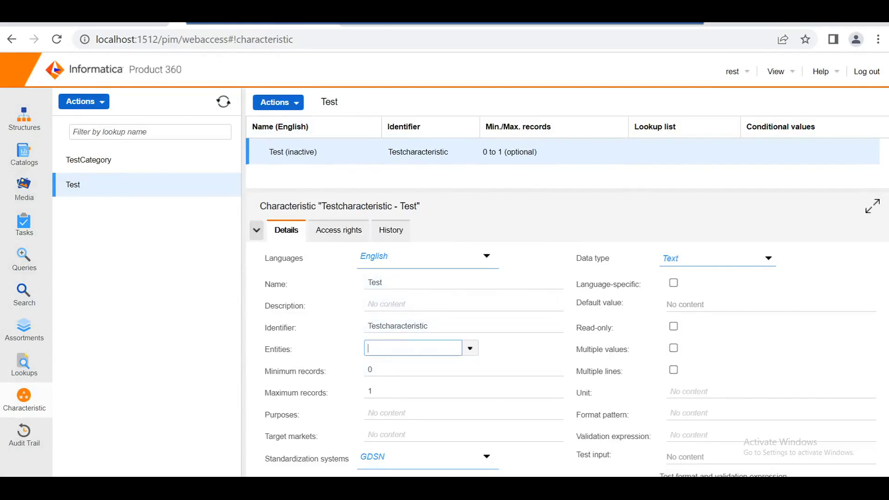
left_click(470, 348)
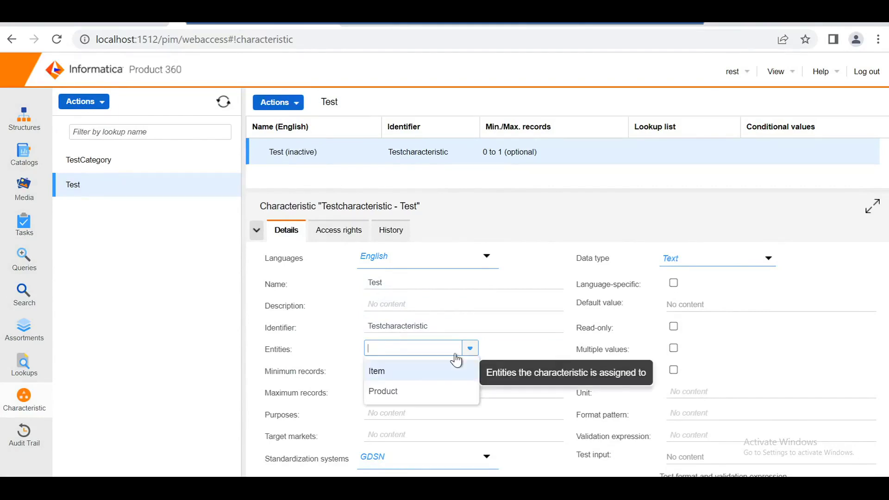
left_click(388, 374)
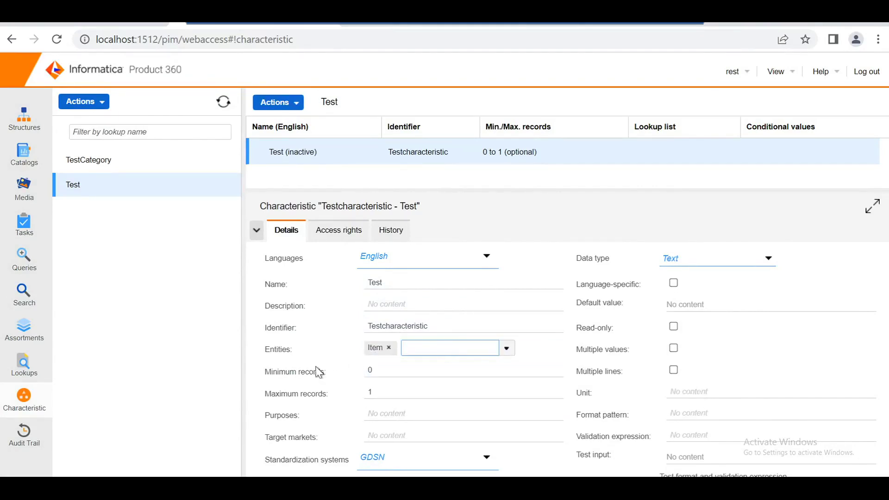
left_click(389, 348)
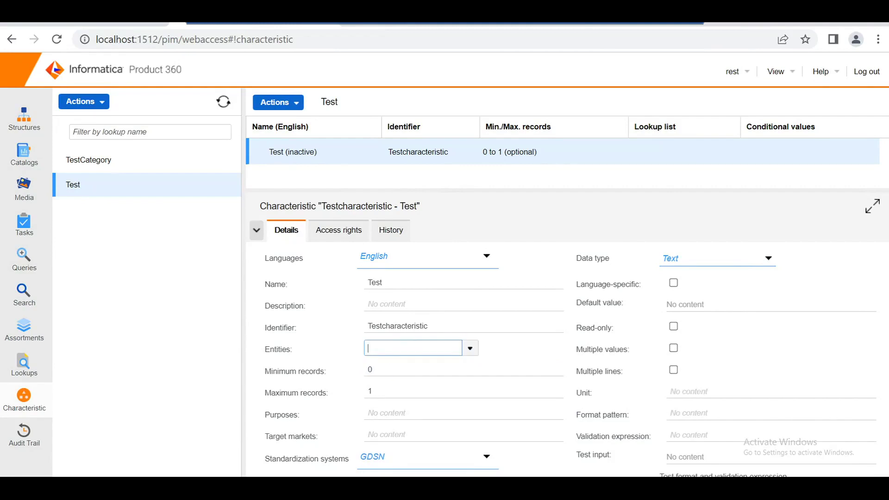
left_click(470, 348)
left_click(424, 398)
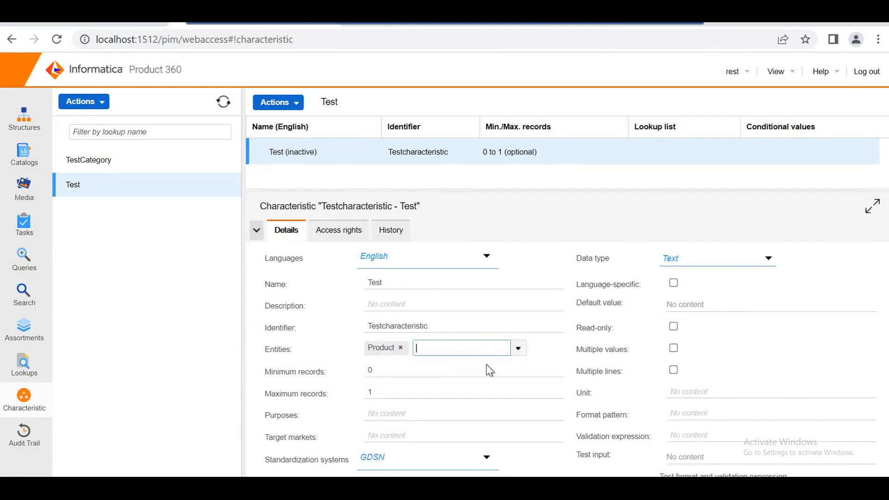
- Set the characteristic's minimum records to 1 and maximum records to 2
scroll(455, 374, "down", 1)
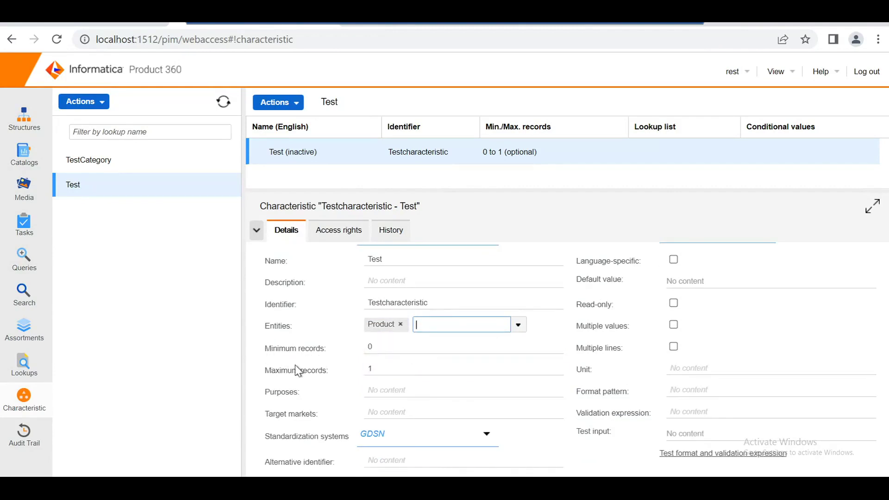
left_click(384, 349)
double_click(371, 350)
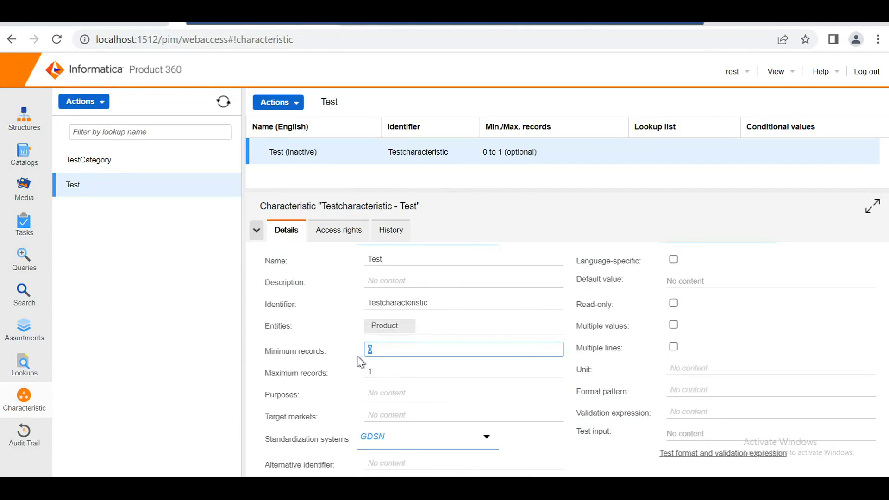
type("1")
left_click(384, 374)
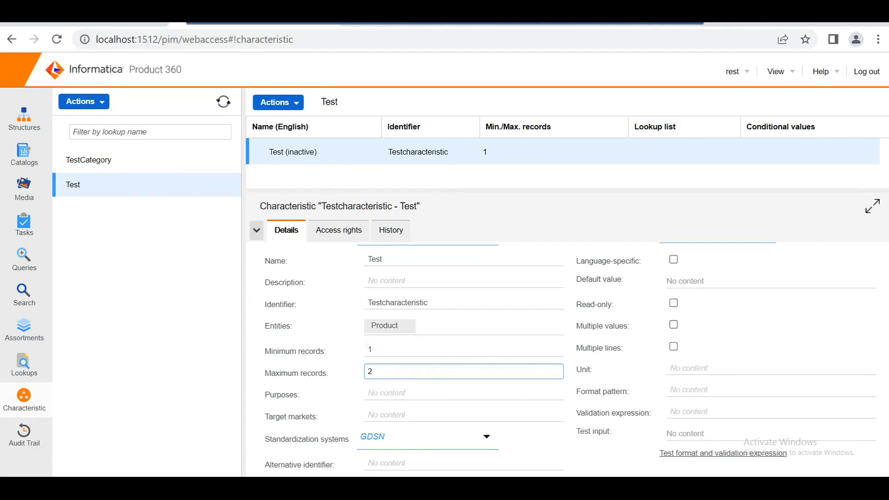
left_click(794, 342)
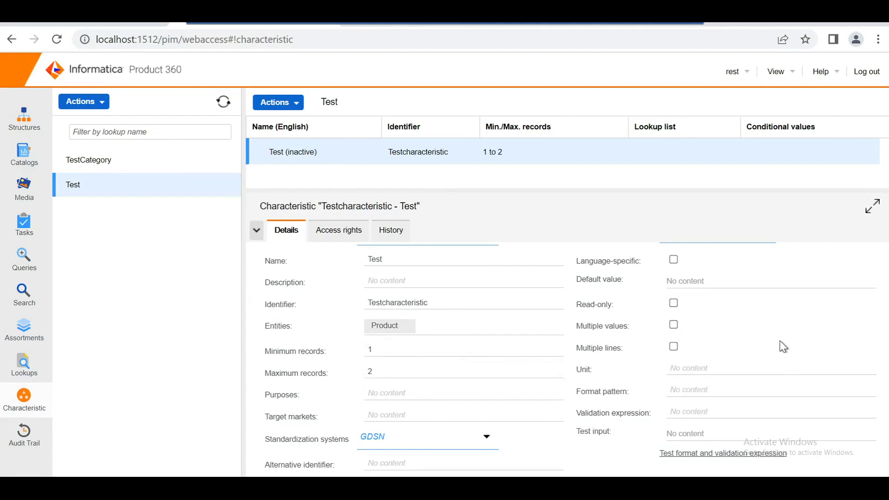
- Examine the characteristic's remaining detail settings, including read-only, multiple values and the validation expression
scroll(760, 330, "up", 1)
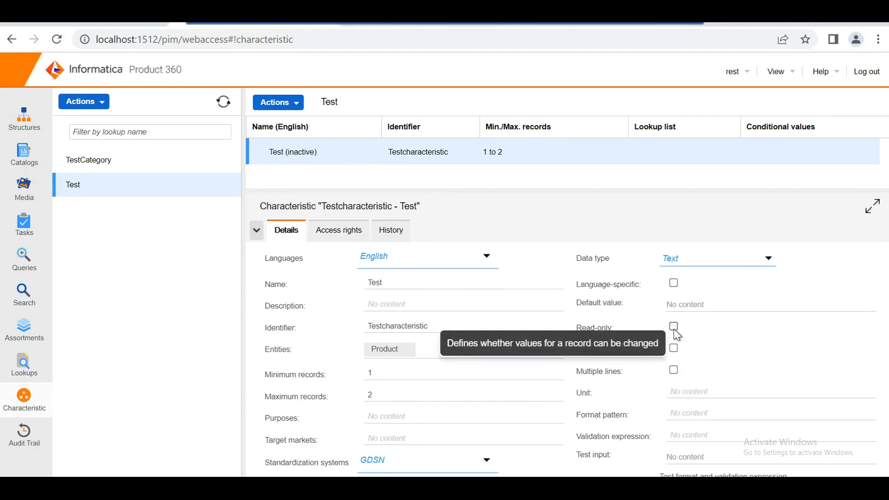
scroll(683, 332, "down", 1)
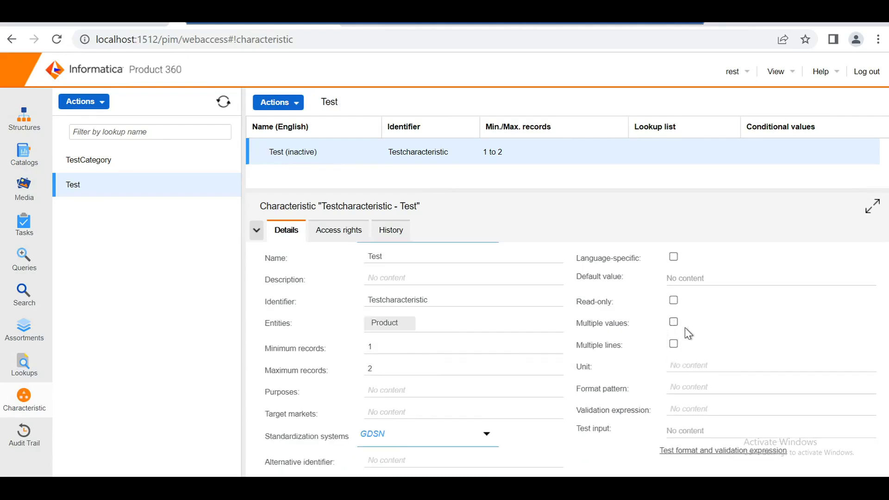
left_click(713, 409)
scroll(713, 410, "down", 1)
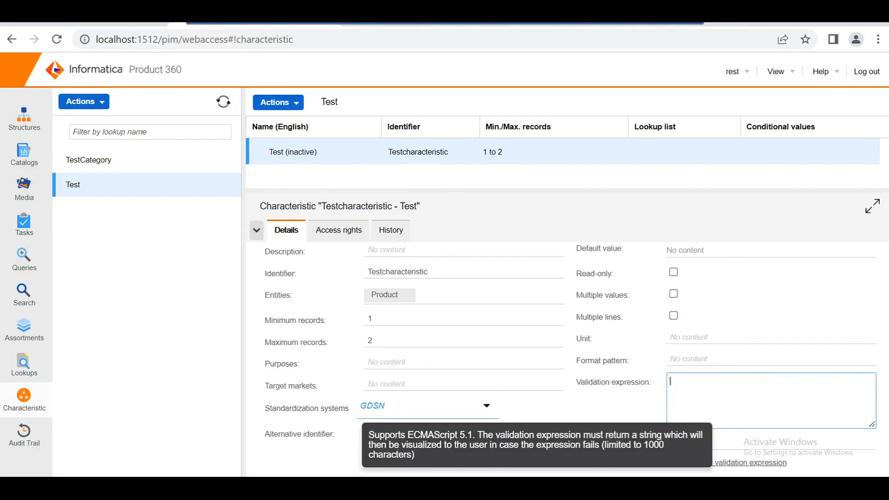
left_click(163, 329)
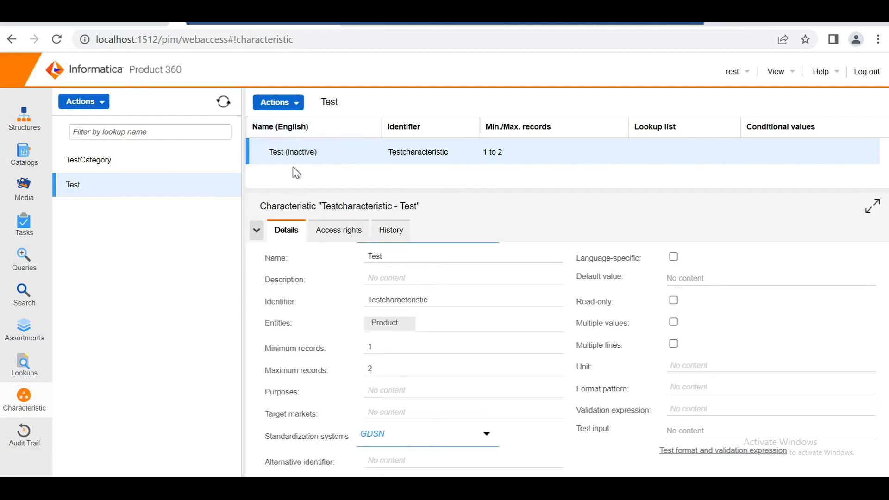
- Activate the Testcharacteristic characteristic and confirm the activation
left_click(278, 102)
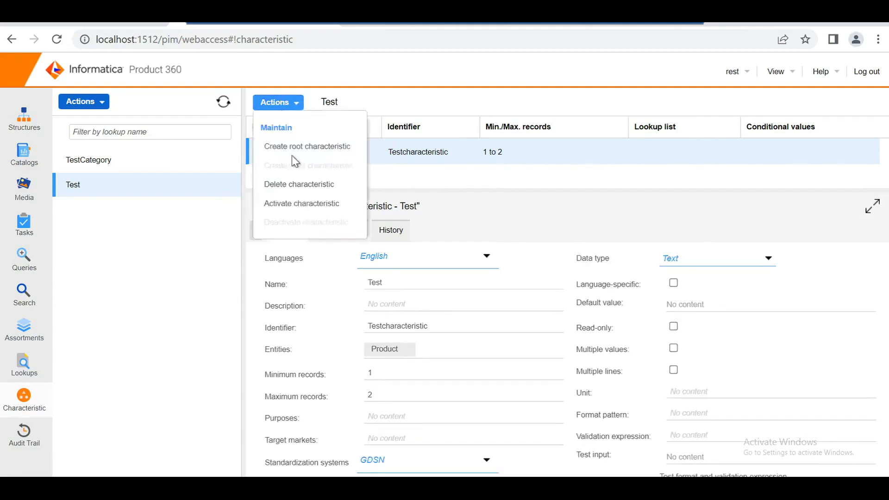
left_click(299, 204)
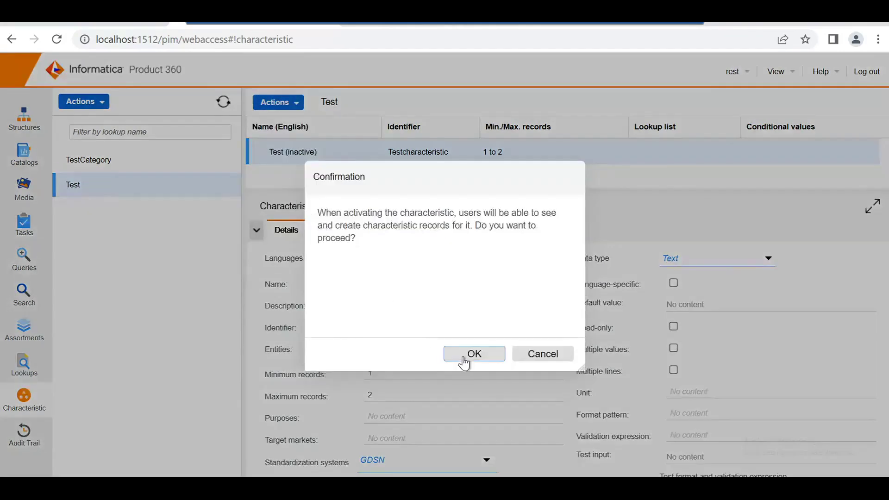
left_click(468, 355)
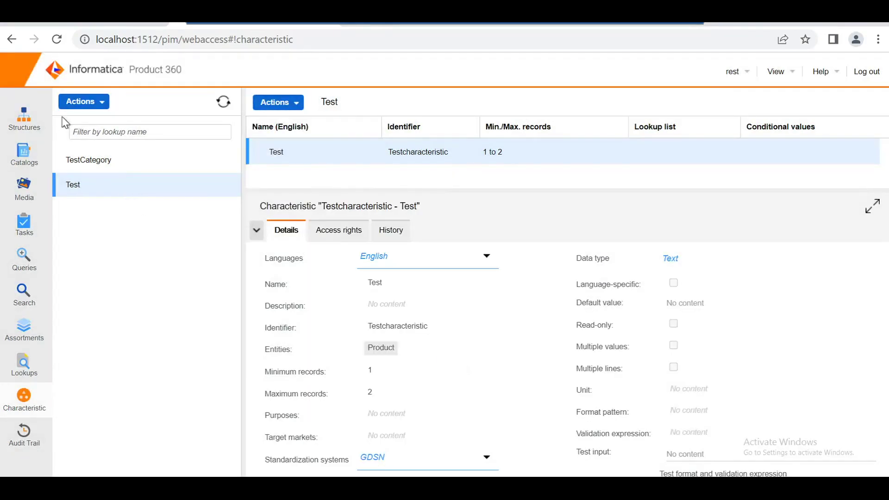
- Assign the Test category to the TestStruct structure group, including its subgroup Struct1
left_click(76, 104)
left_click(88, 189)
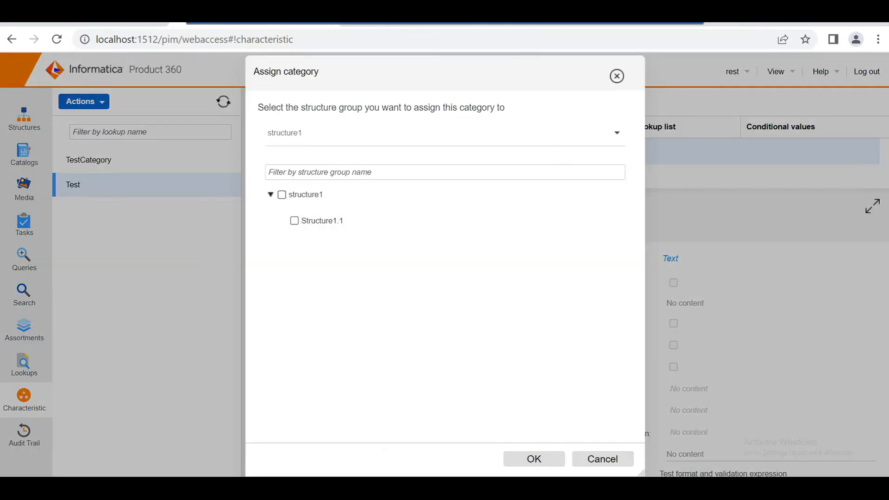
left_click(617, 134)
left_click(302, 203)
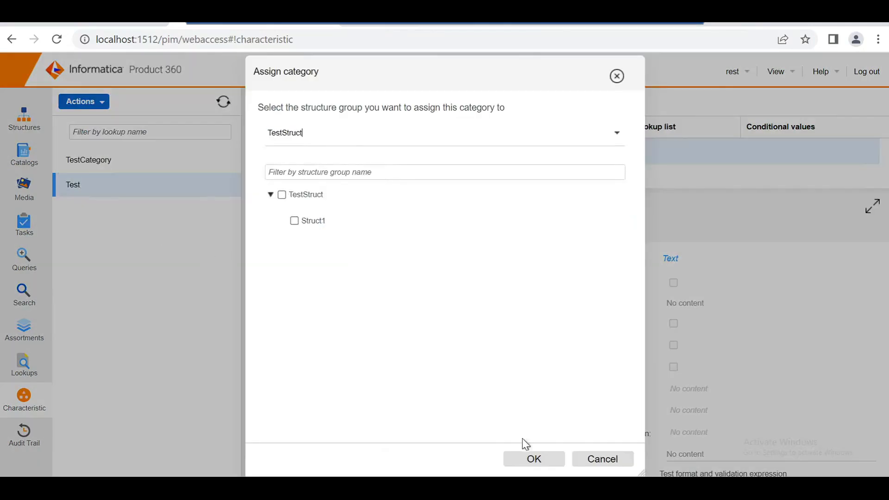
left_click(282, 195)
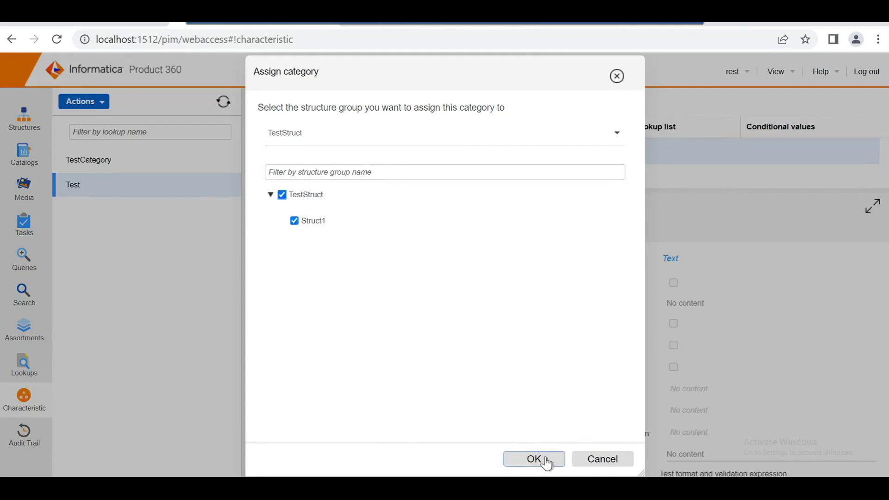
left_click(546, 459)
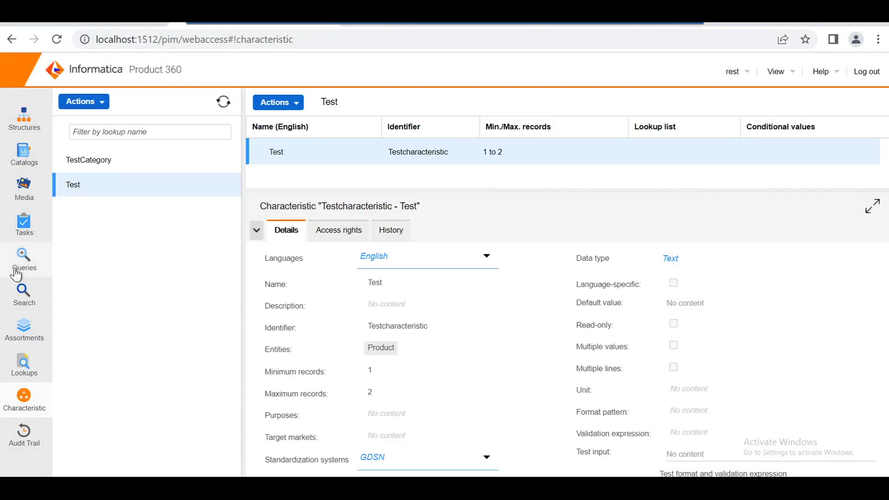
- Query the products classified by the TestStruct structure system and open the listed product's details
left_click(16, 271)
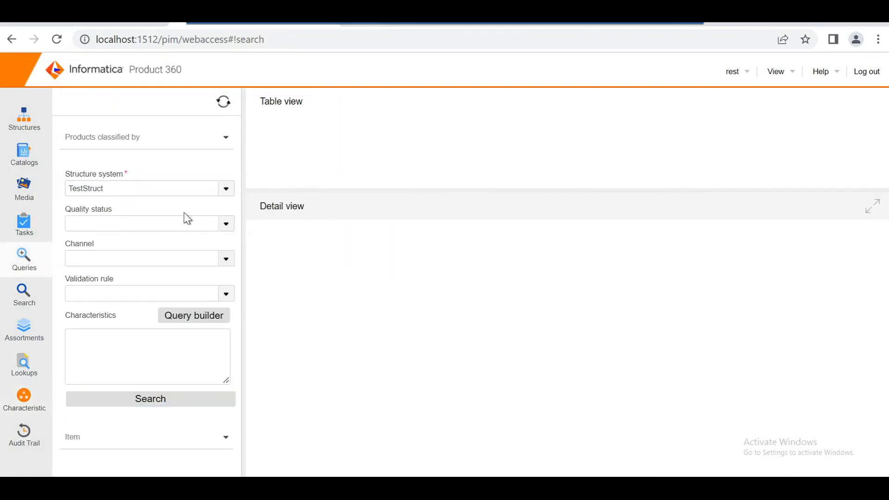
left_click(135, 400)
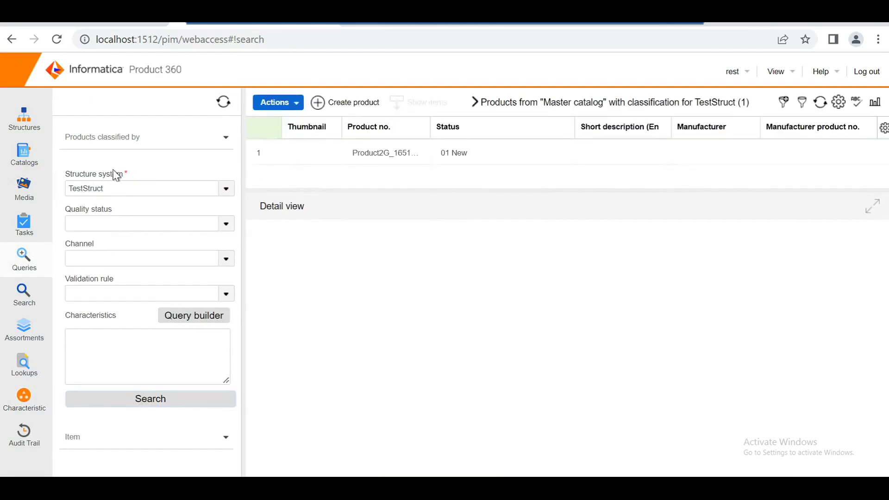
left_click(354, 154)
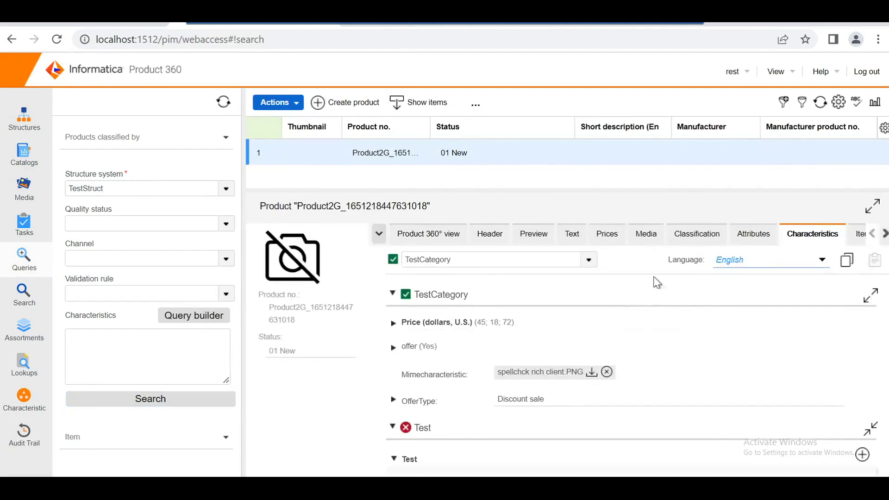
- Enter 3 as the value of the product's Test characteristic
scroll(490, 366, "down", 1)
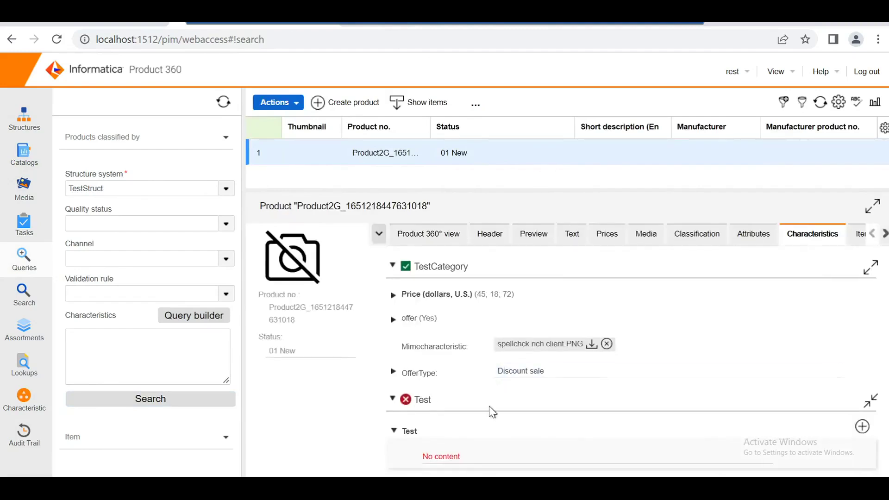
left_click(453, 459)
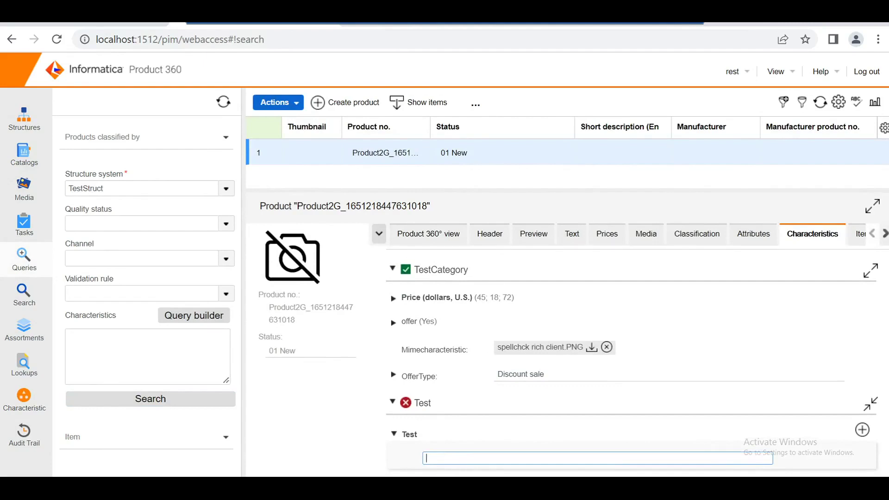
type("3")
key("Return")
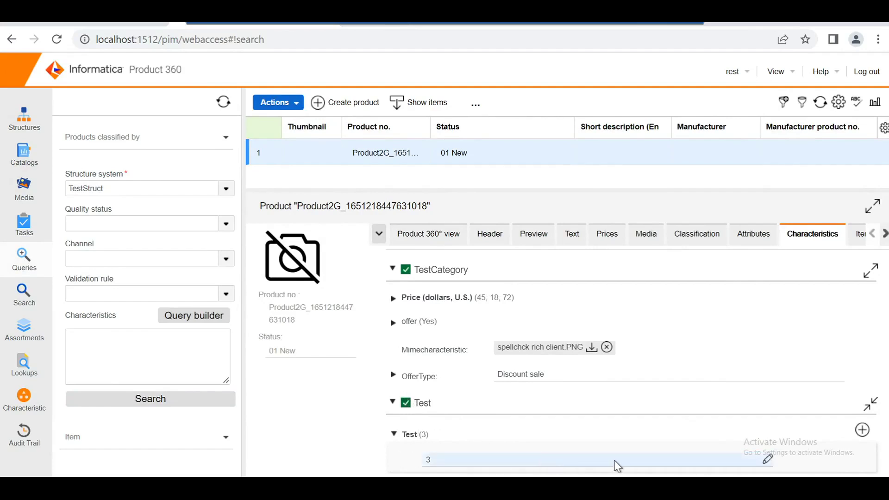
- Open the Price characteristic of TestCategory and enlarge its detail view to examine the validation expression
left_click(26, 410)
left_click(83, 162)
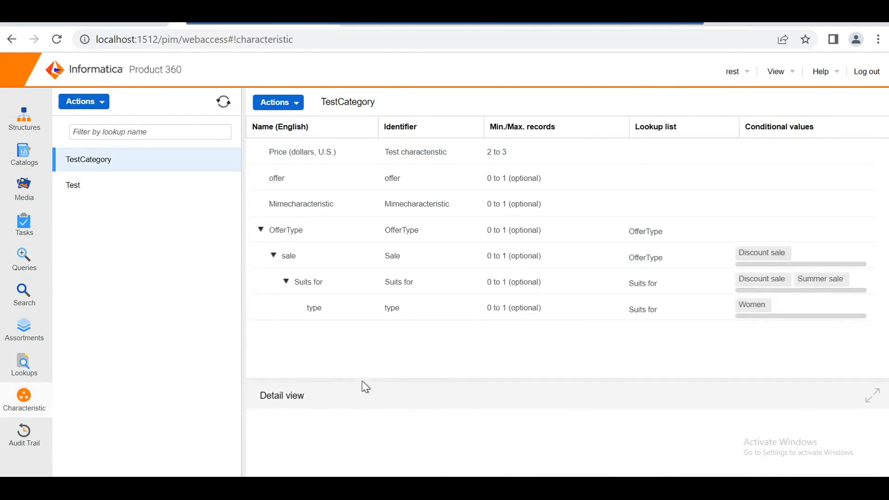
left_click(287, 157)
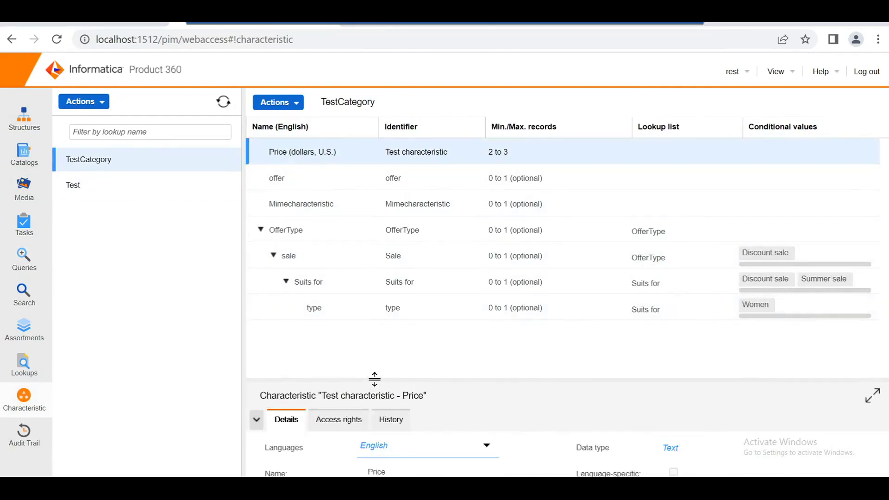
left_click_drag(374, 379, 389, 161)
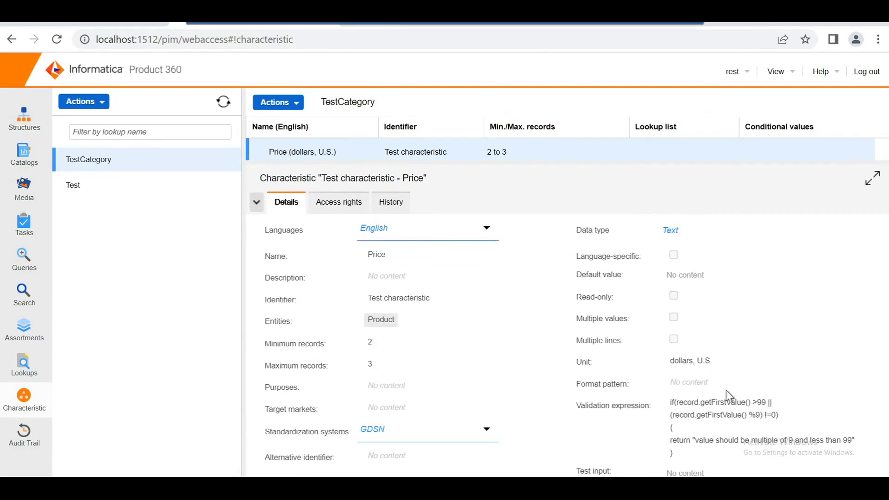
- Examine the full validation expression in the Price characteristic's details
scroll(705, 363, "down", 1)
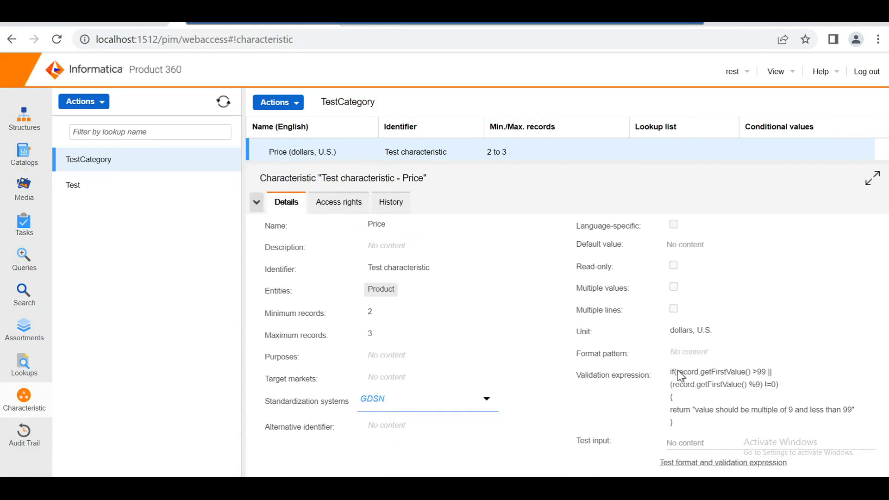
left_click_drag(671, 372, 734, 437)
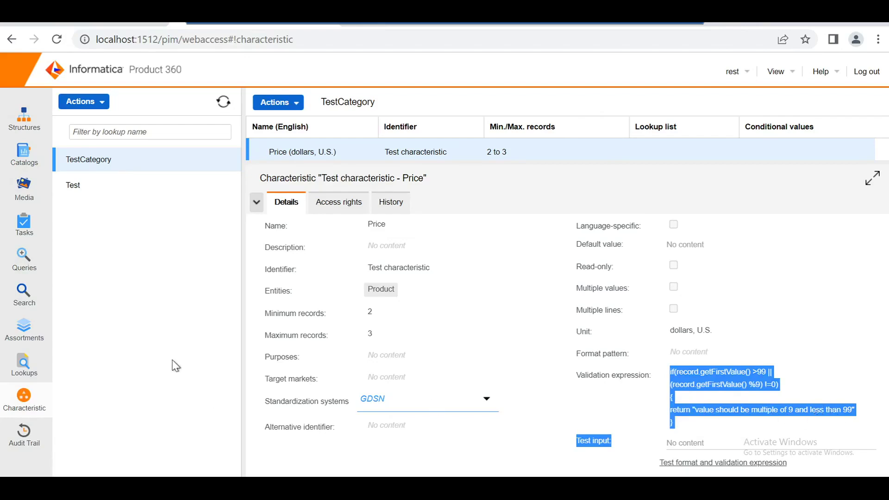
left_click(206, 247)
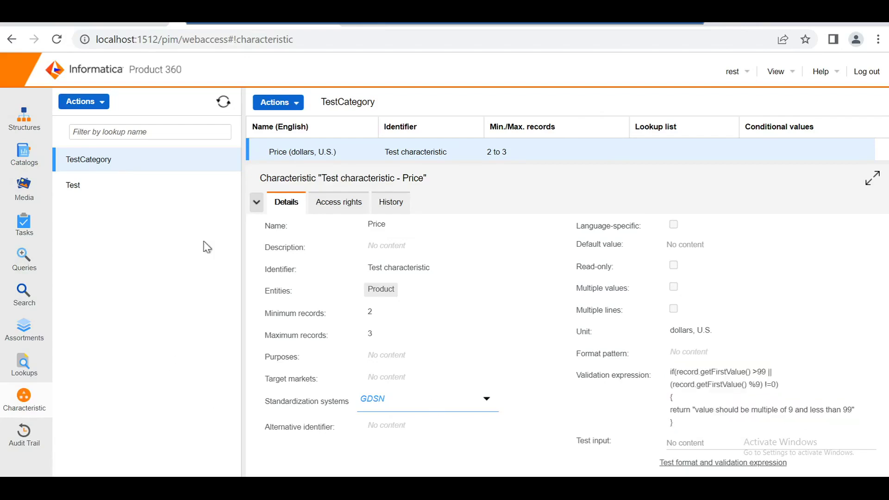
- Query the products classified by TestStruct, open the listed product's characteristics and expand its Price records
left_click(22, 258)
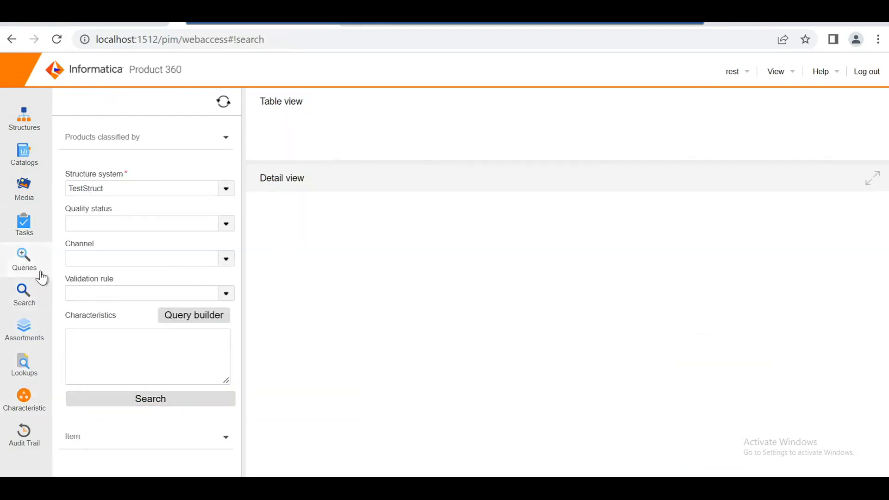
left_click(133, 401)
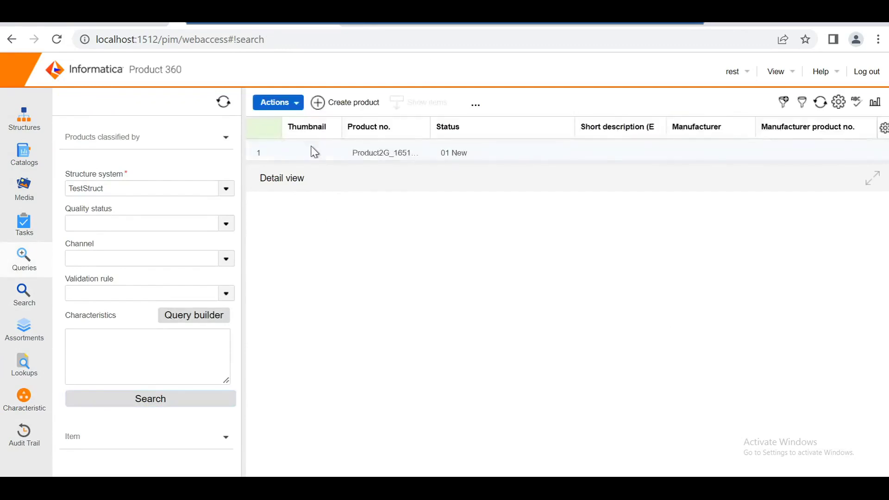
left_click(330, 153)
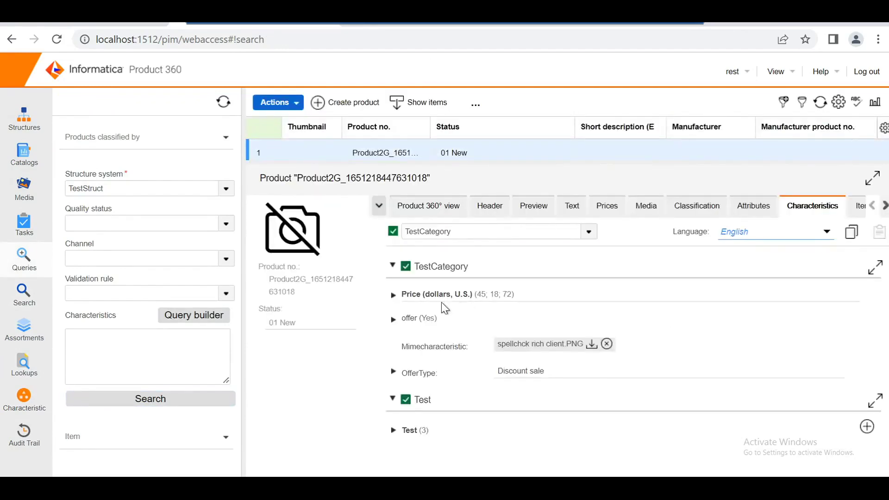
left_click(393, 295)
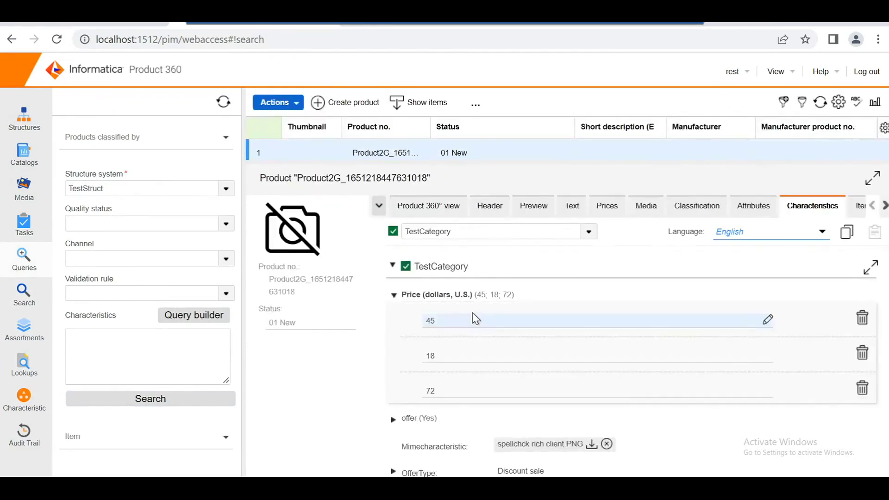
- Set the product's third Price record to 71 and check the TestCategory validation status
left_click(466, 323)
double_click(429, 322)
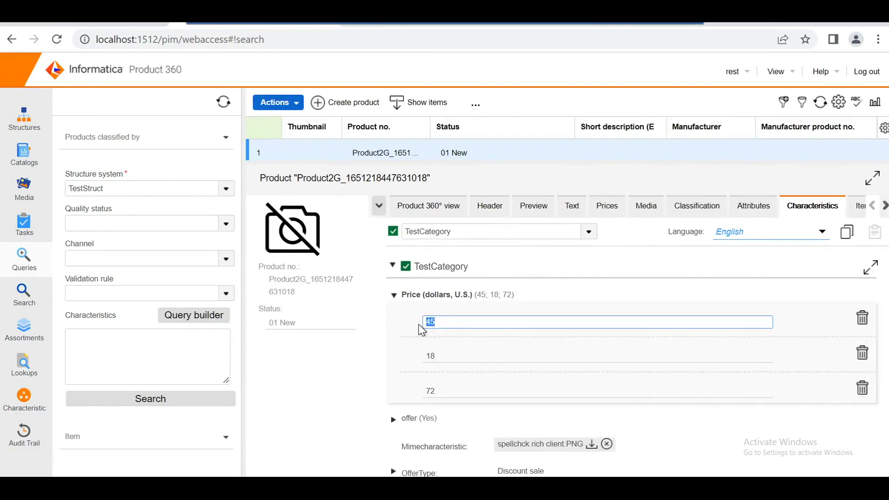
left_click(445, 356)
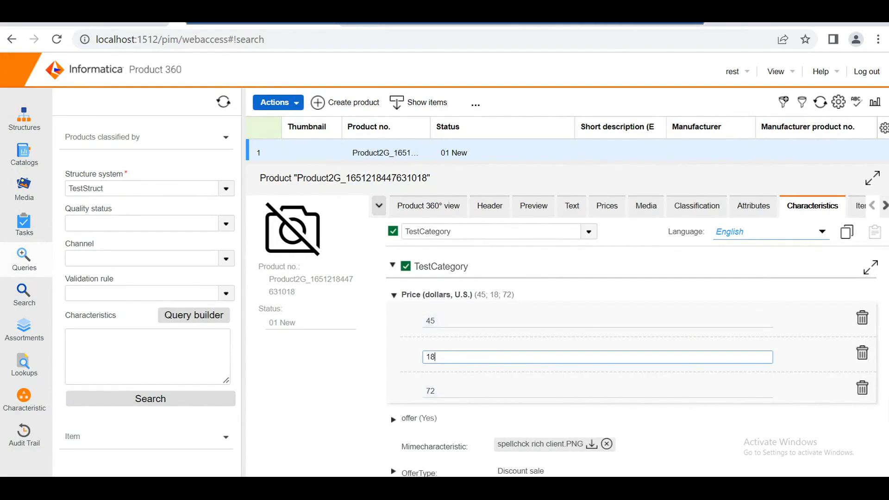
left_click(439, 390)
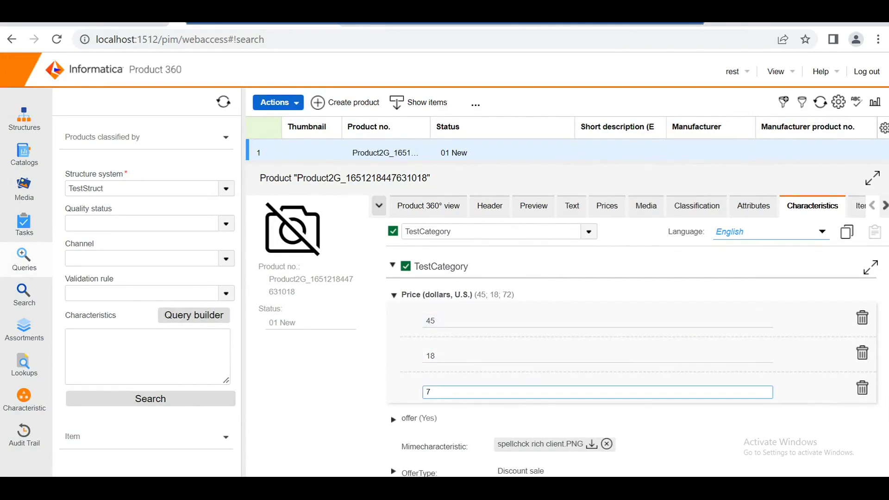
type("1")
left_click(361, 404)
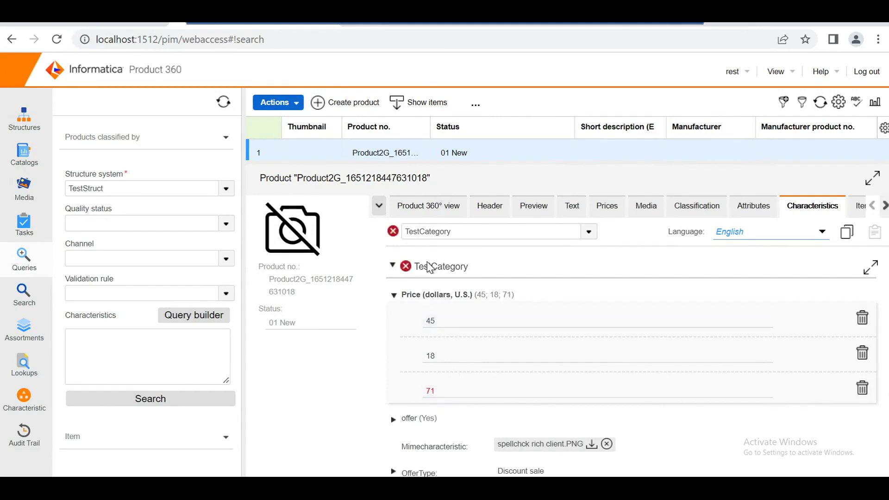
mouse_move(406, 267)
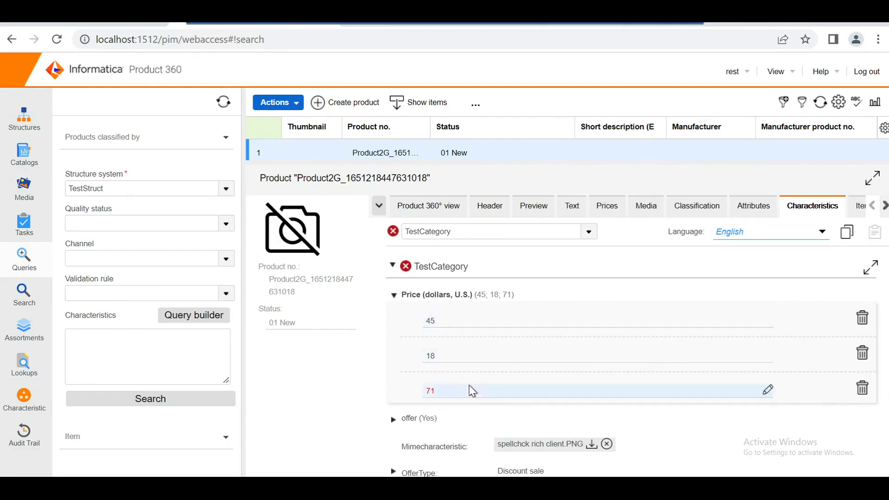
- Delete the product's third Price record and add a new one with the value 36
left_click(863, 389)
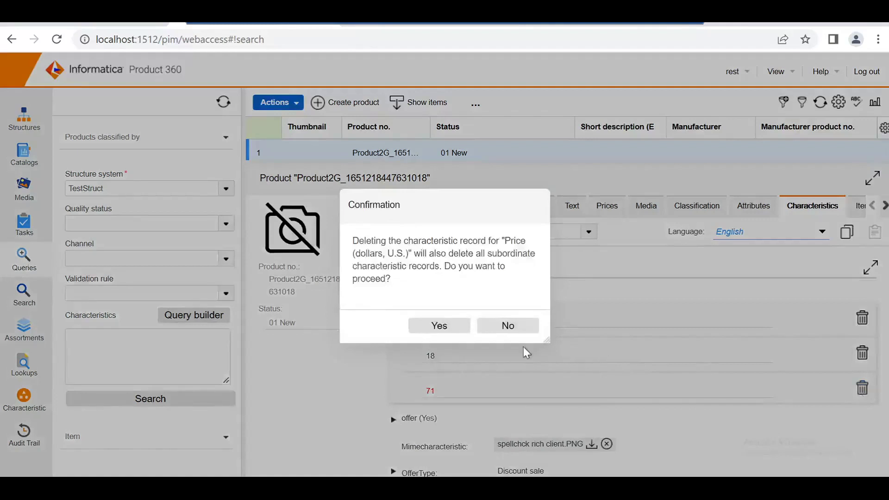
left_click(446, 333)
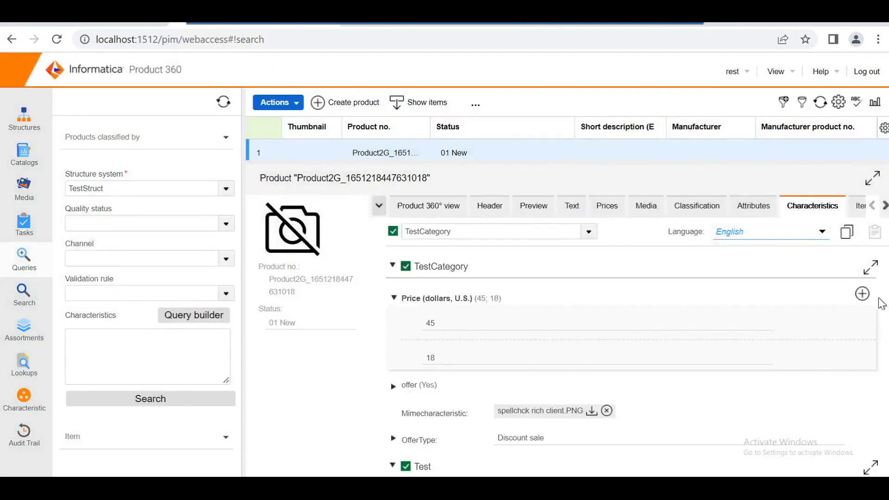
left_click(862, 294)
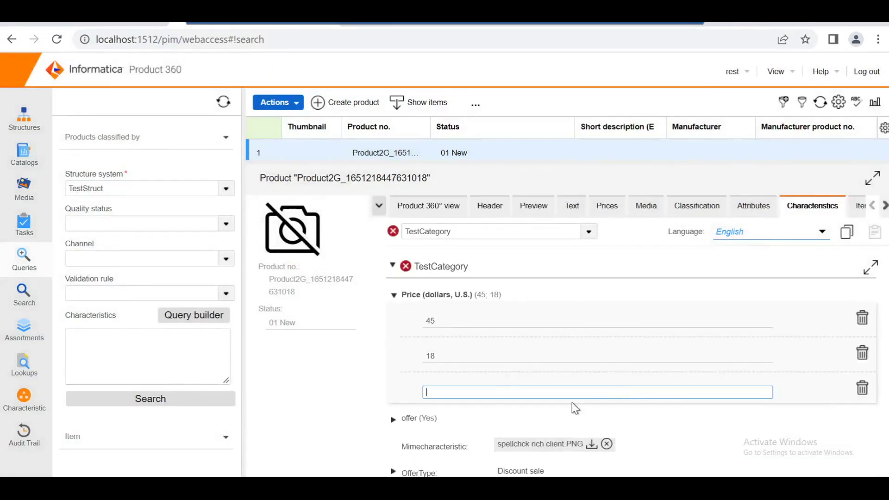
type("36")
left_click(342, 393)
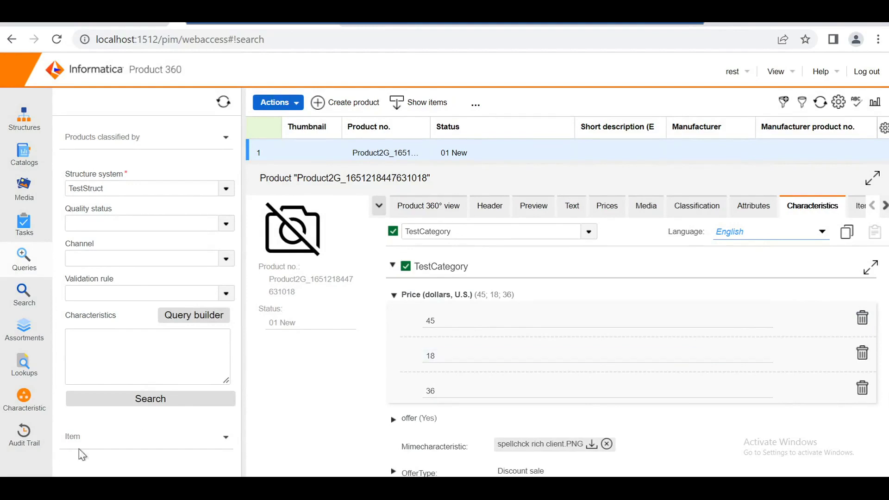
- Enlarge the list of TestCategory characteristics and open the offer characteristic to examine its data type
left_click(14, 410)
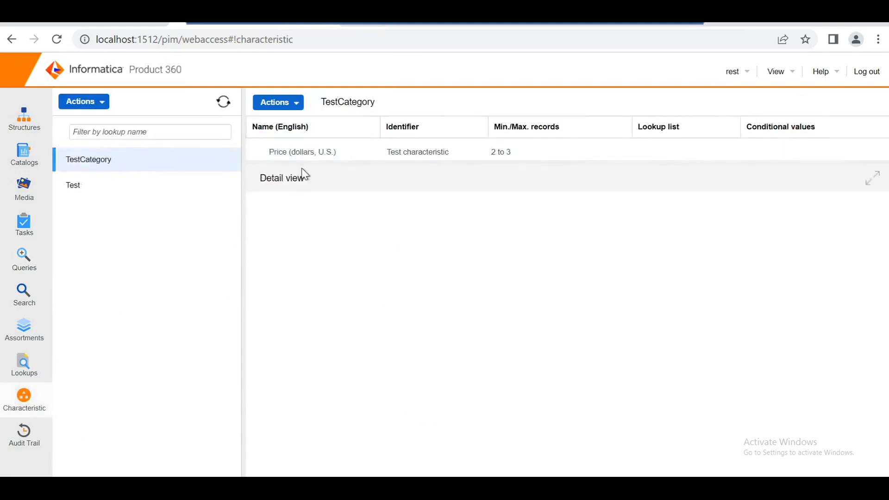
left_click_drag(305, 159, 298, 253)
left_click(280, 180)
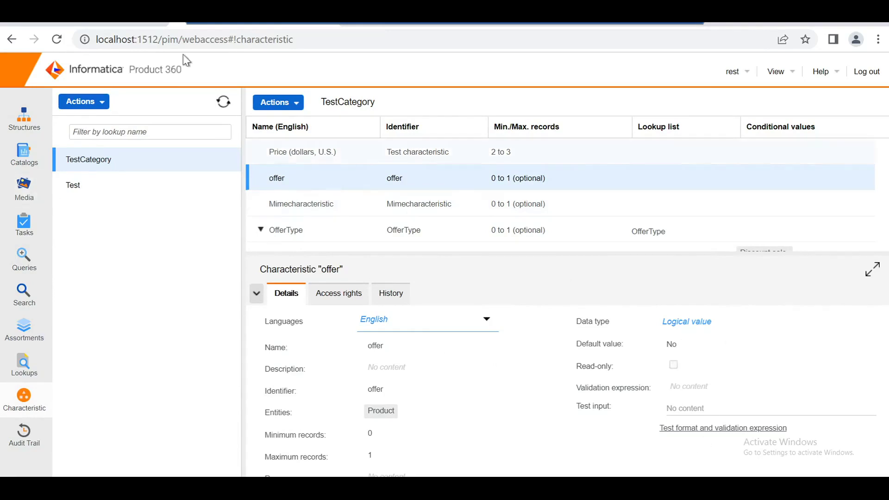
- Review and confirm the assignment of TestCategory to the TestStruct structure group and its subgroup Struct1
left_click(90, 104)
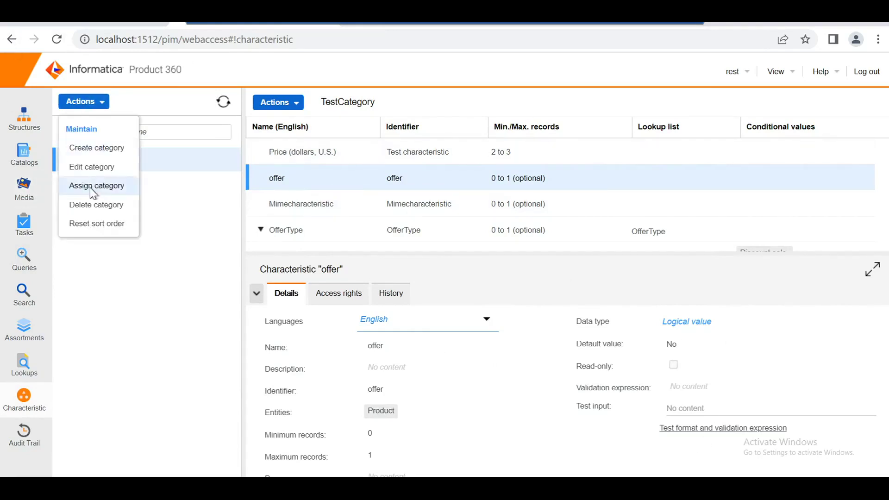
left_click(94, 202)
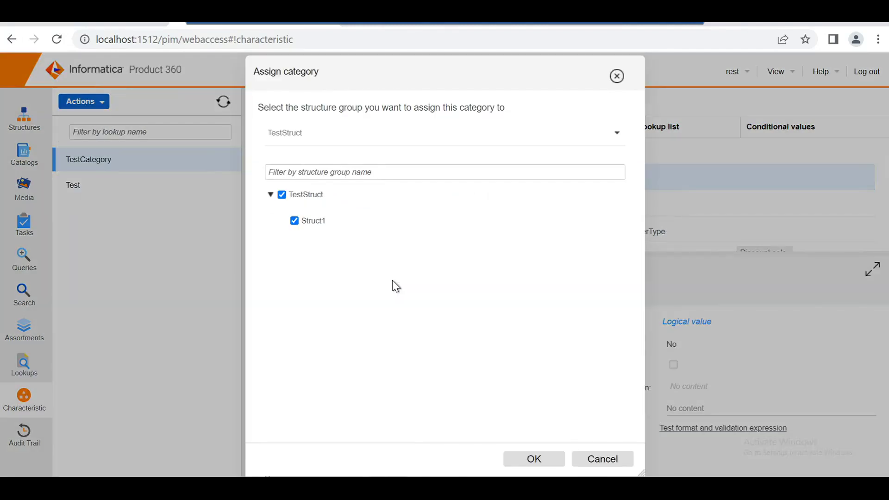
left_click(538, 462)
- Query the products classified by TestStruct again and bring up the listed product's TestCategory characteristics
left_click(21, 273)
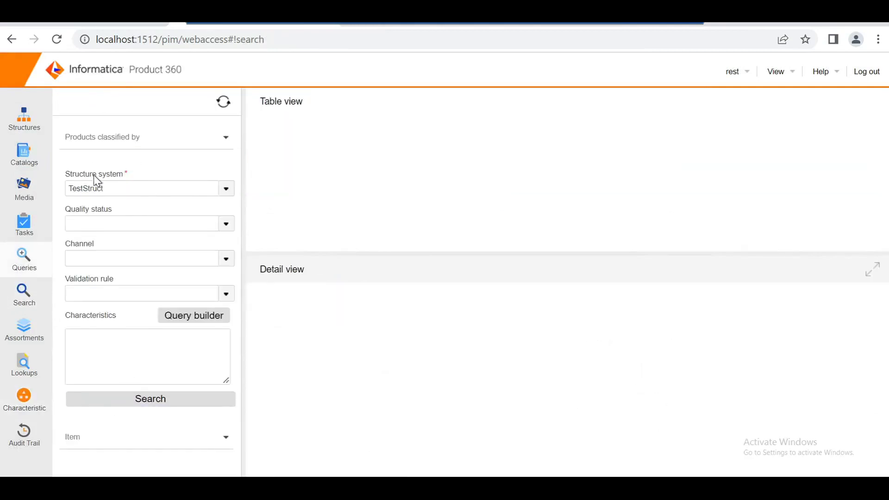
left_click(143, 408)
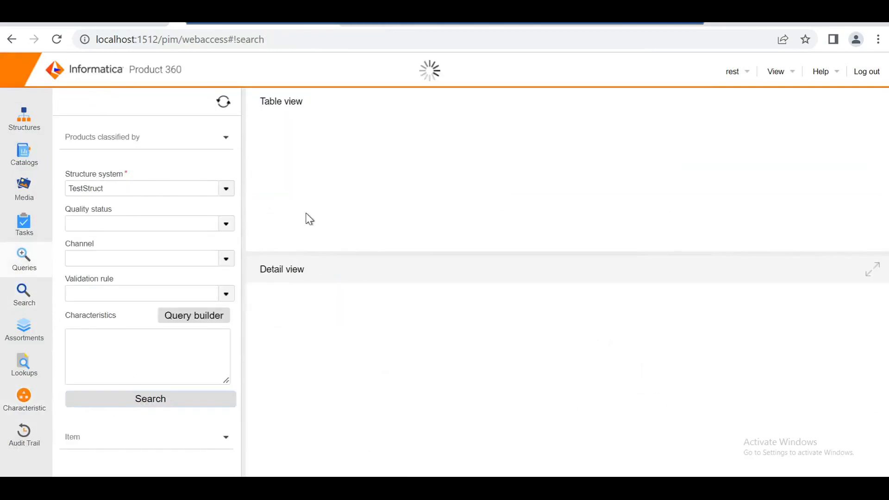
left_click(350, 153)
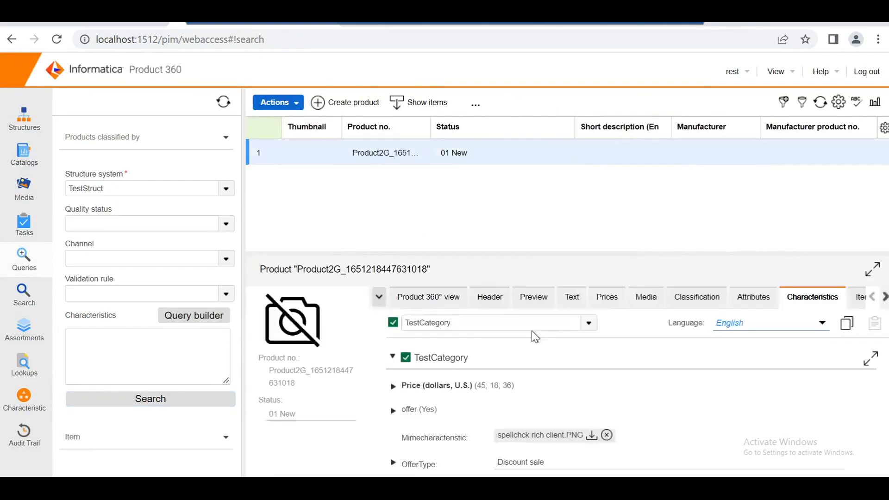
scroll(463, 382, "down", 2)
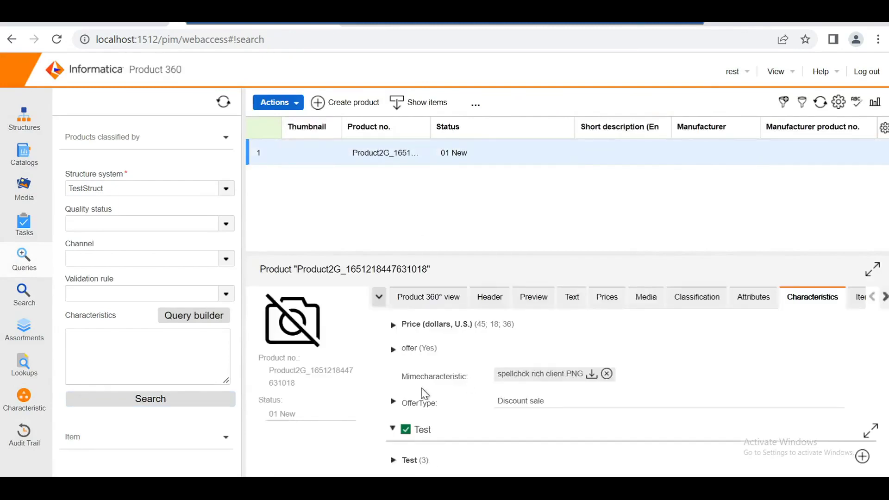
- Set the product's offer characteristic to No
left_click(392, 351)
left_click(443, 373)
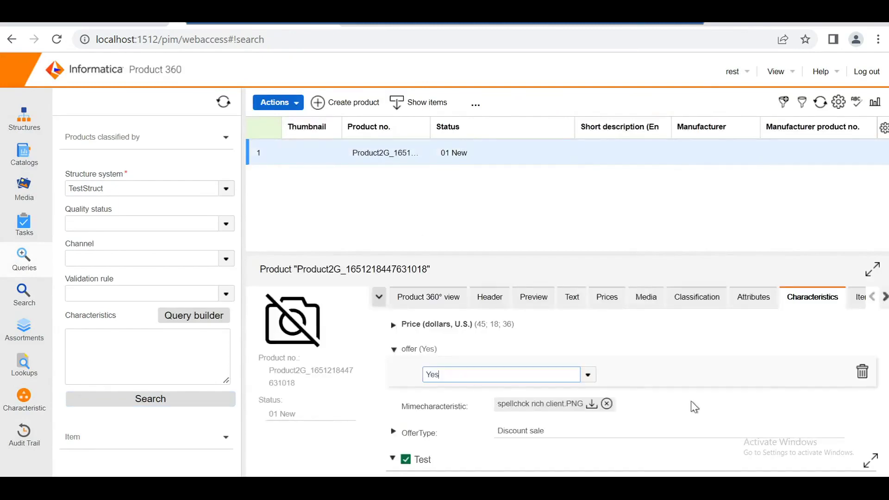
left_click(589, 375)
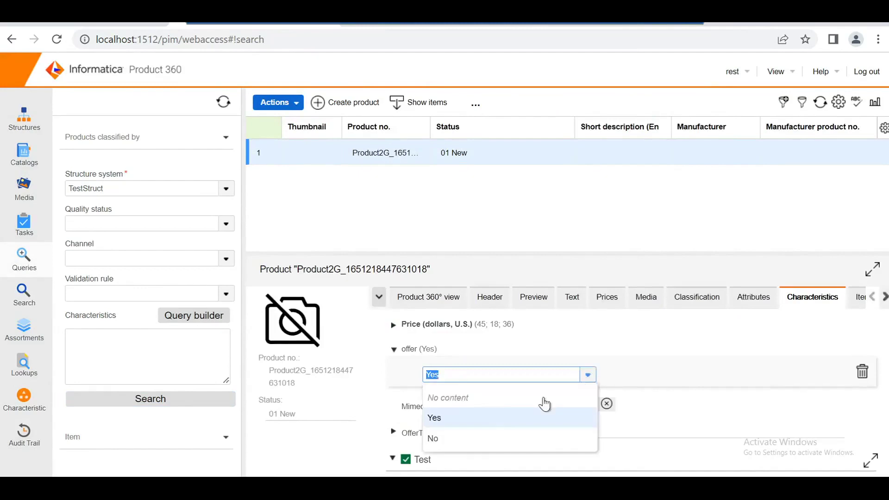
left_click(438, 441)
left_click(695, 351)
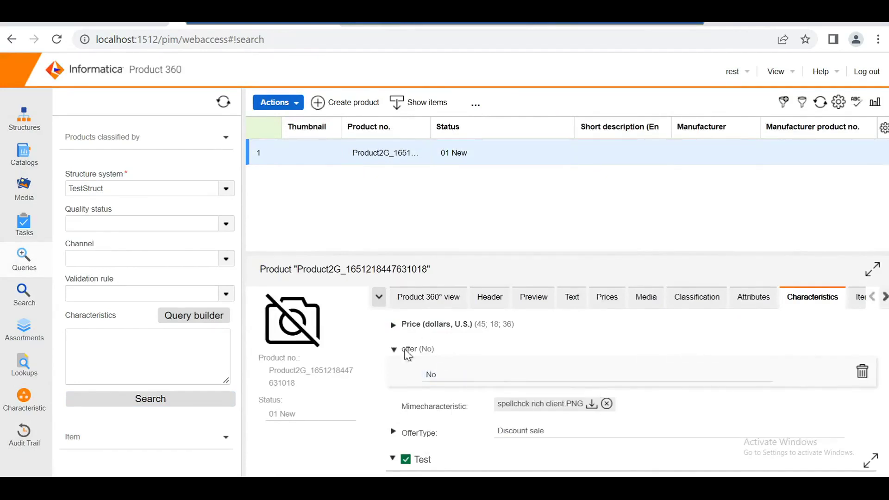
- Set the product's offer characteristic to No content
left_click(425, 376)
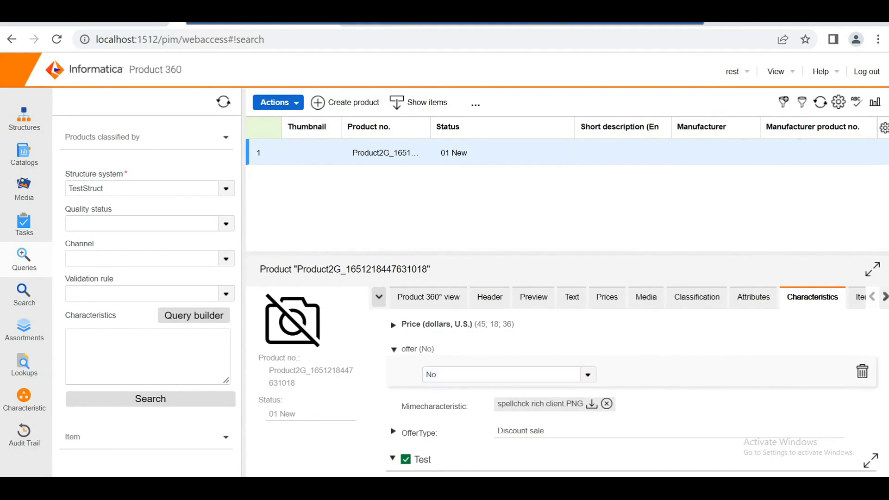
left_click(589, 375)
left_click(447, 396)
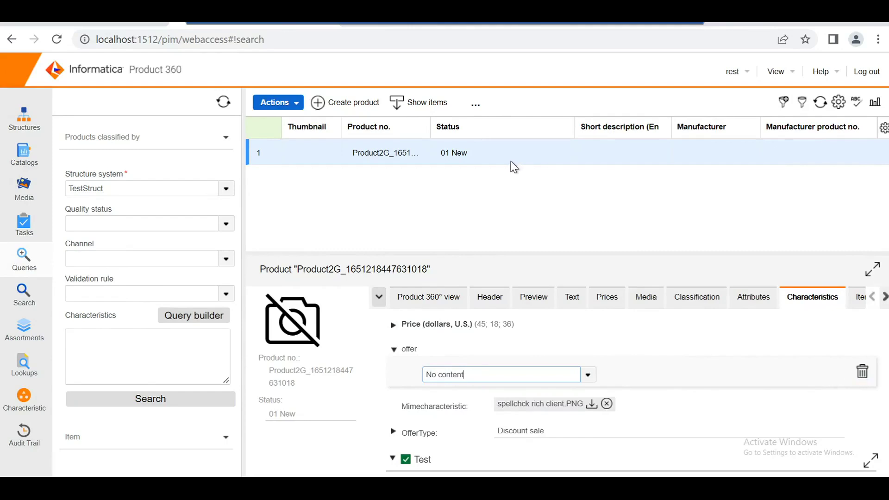
- Open the Mimecharacteristic of TestCategory to examine its data type and settings
left_click(14, 410)
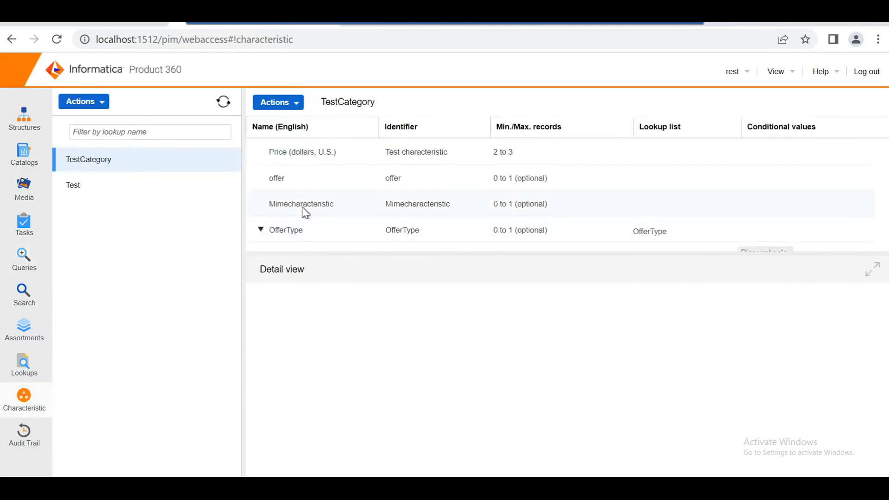
left_click(305, 211)
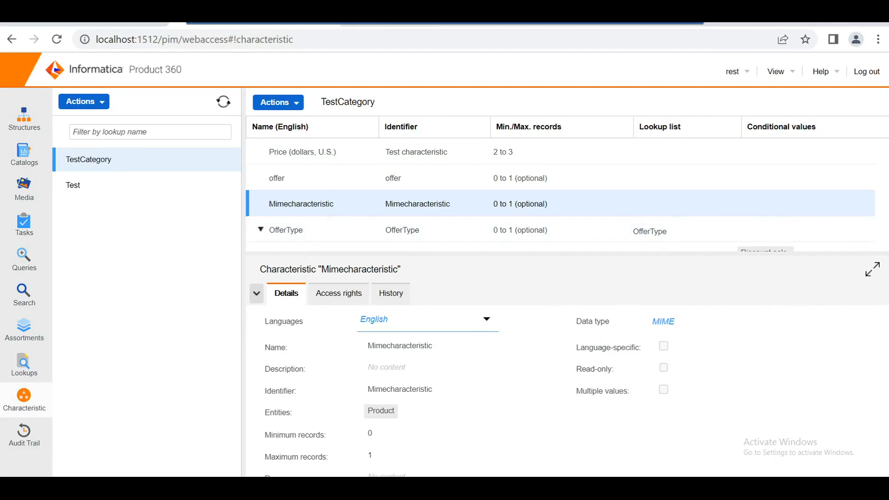
- Rerun the TestStruct product query and open the listed product's characteristics down to Mimecharacteristic
left_click(24, 292)
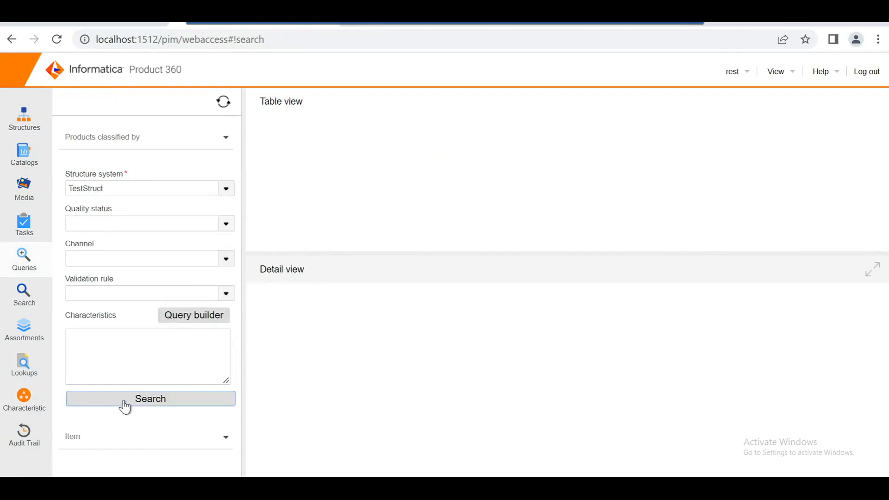
left_click(123, 400)
left_click(368, 158)
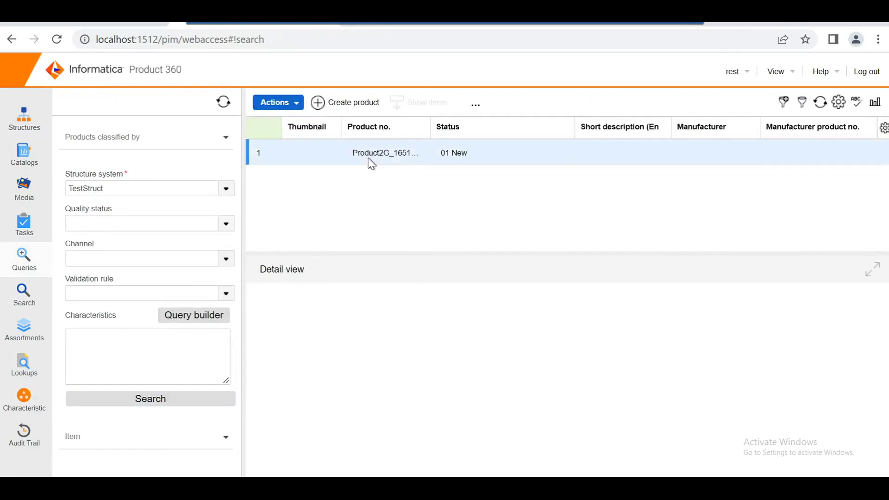
scroll(540, 396, "down", 2)
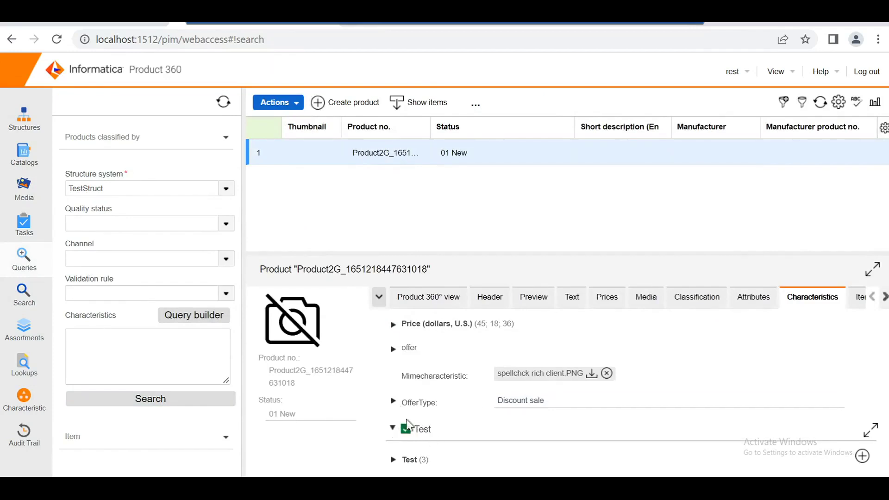
- Replace the file in the product's Mimecharacteristic with the special character PNG from the Pictures folder
left_click(607, 374)
left_click(452, 331)
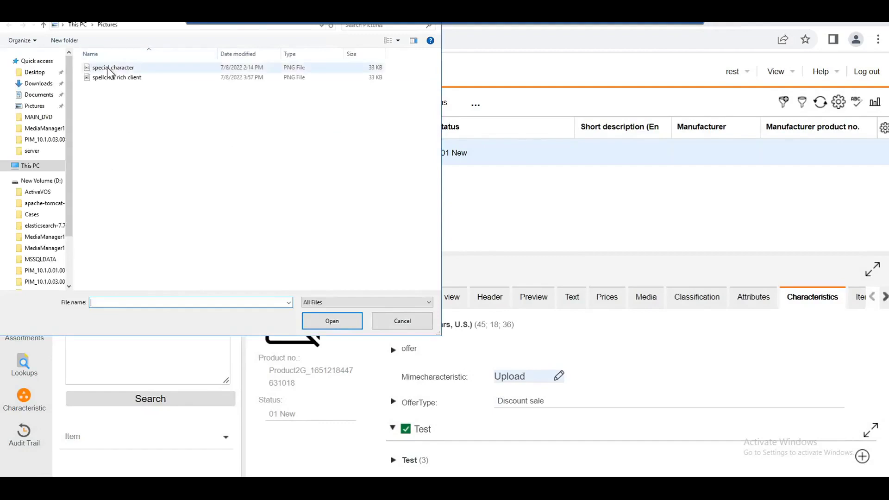
left_click(109, 69)
left_click(326, 323)
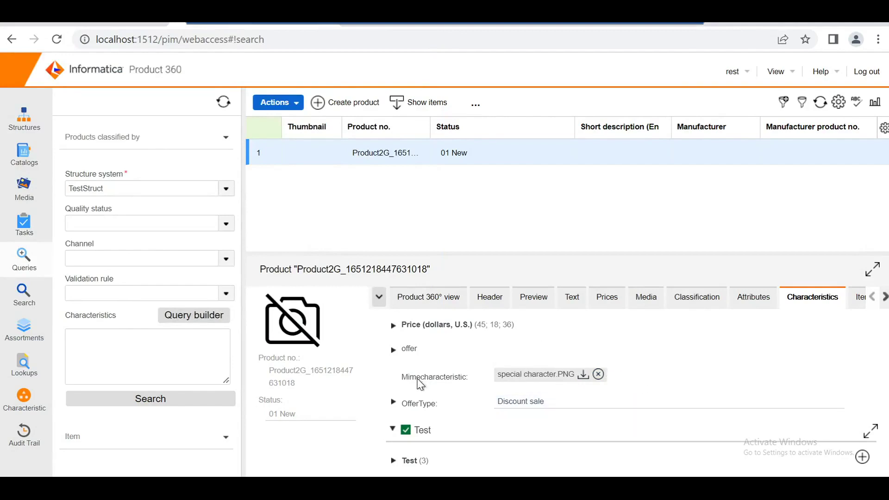
- Switch to File Explorer and find the uploaded special character file under Shared\attachments\2\24\30, showing its full name
key("alt+Tab")
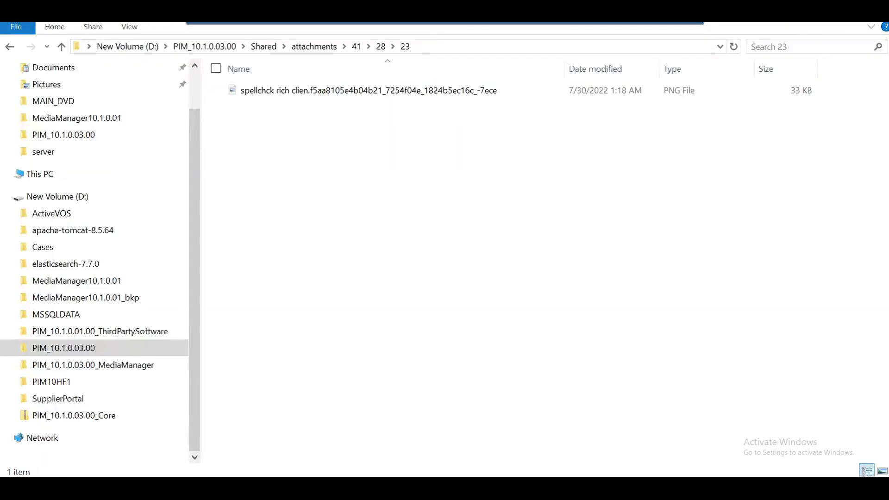
left_click(264, 46)
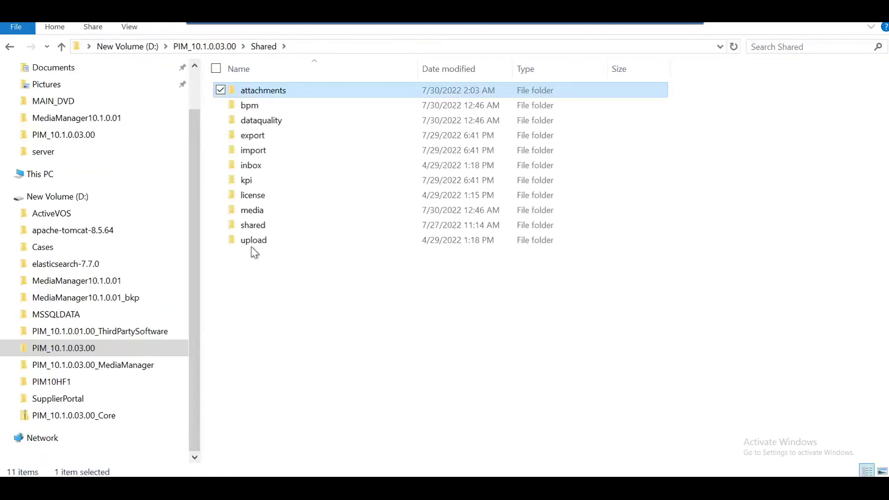
double_click(260, 92)
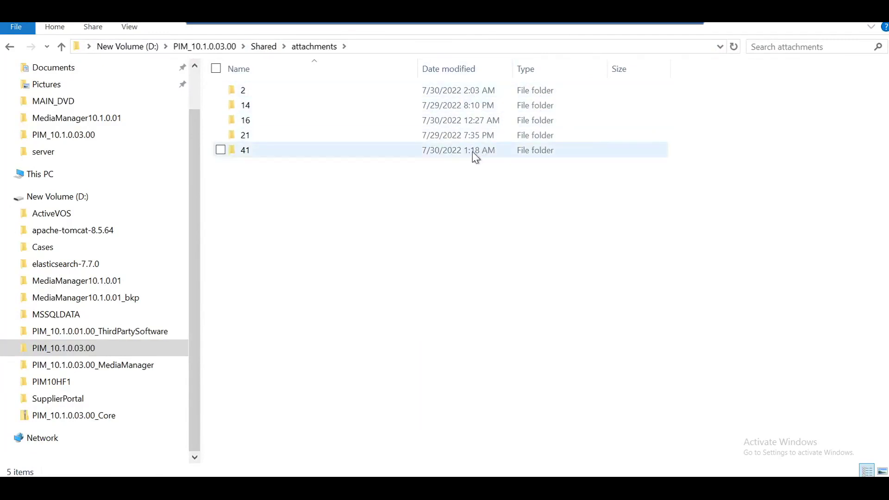
double_click(468, 91)
double_click(320, 90)
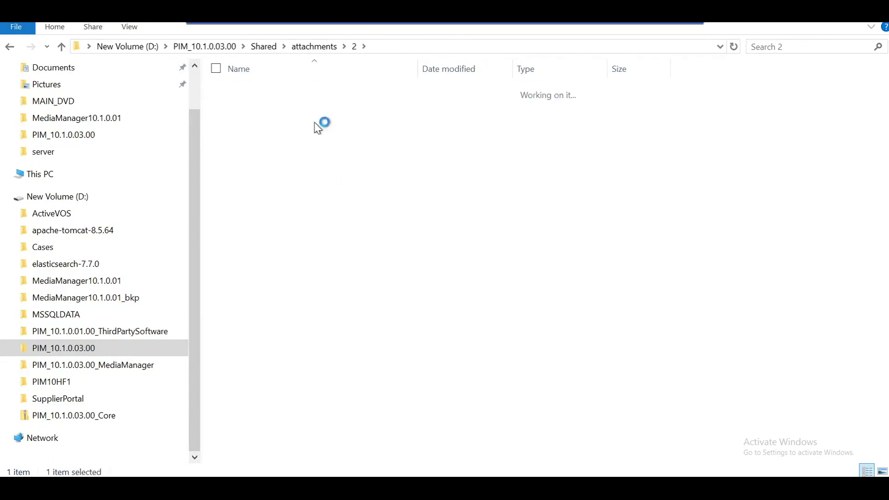
double_click(335, 91)
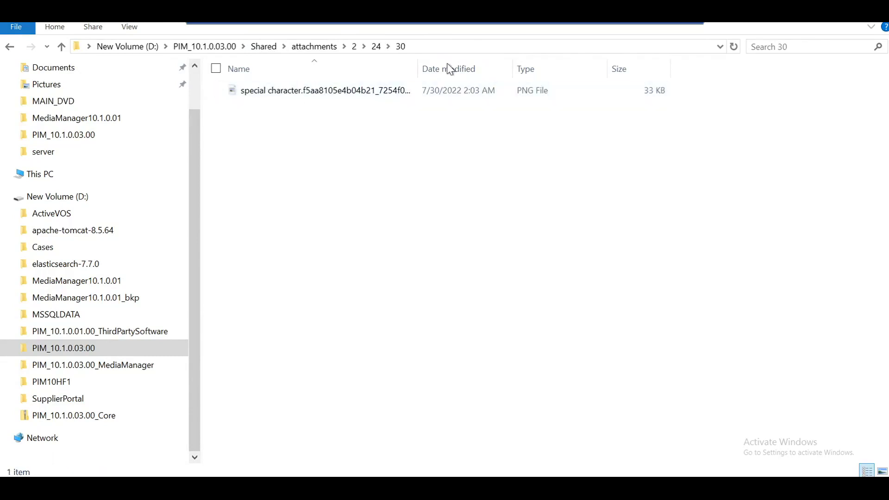
left_click_drag(418, 64, 606, 64)
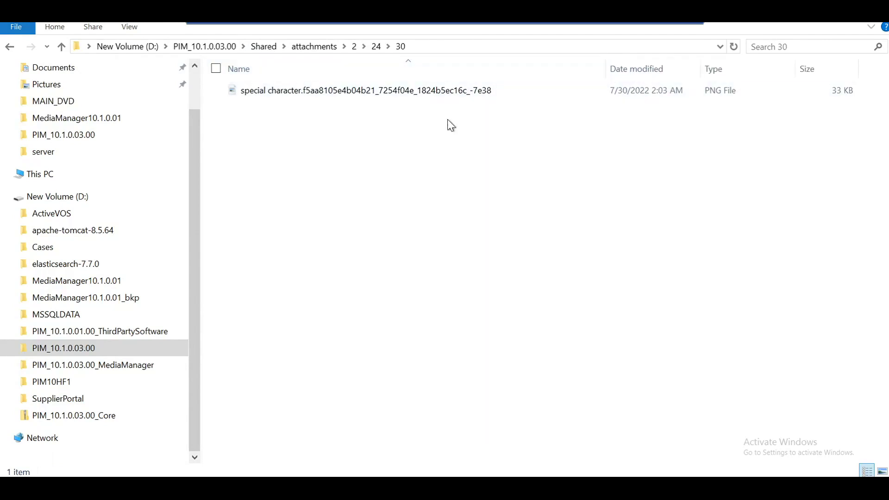
left_click(440, 96)
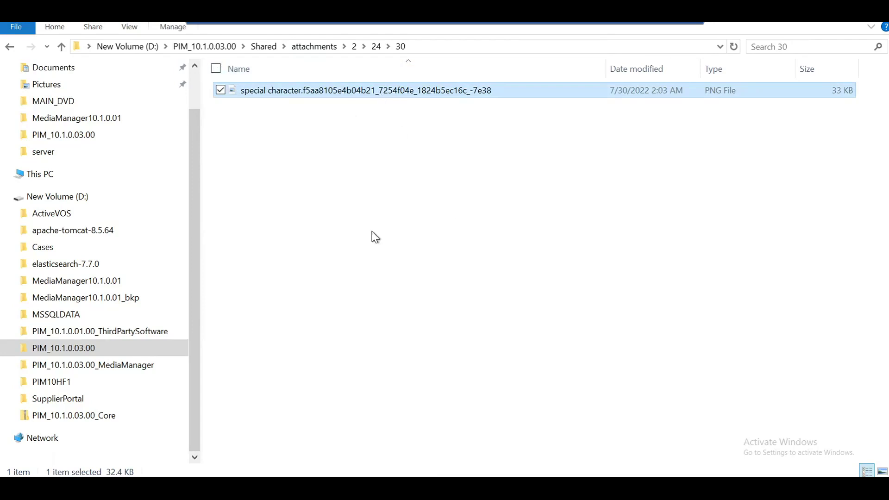
- Switch to Notepad++ and highlight the cleanup.job.characteristicMIMEs.repeatPattern line in plugin_customization.ini
key("alt+Tab")
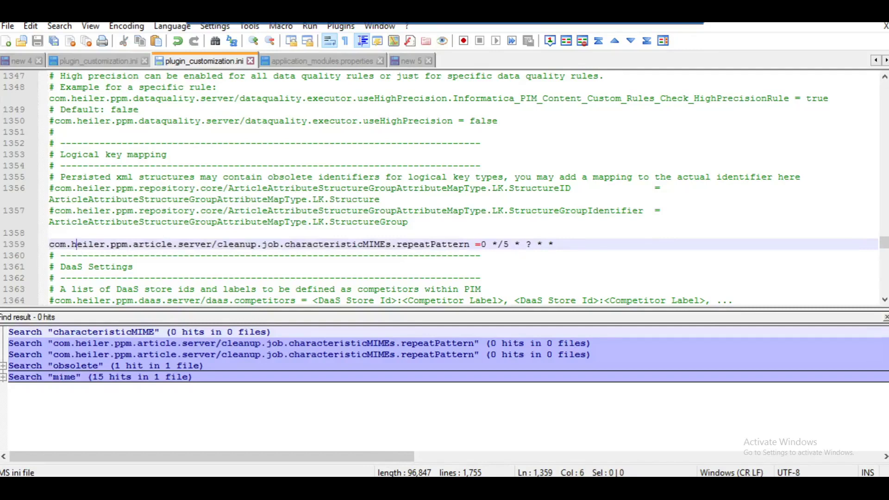
key("End")
key("shift+Down")
key("shift+Down")
key("shift+Up")
key("shift+Up")
key("shift+Up")
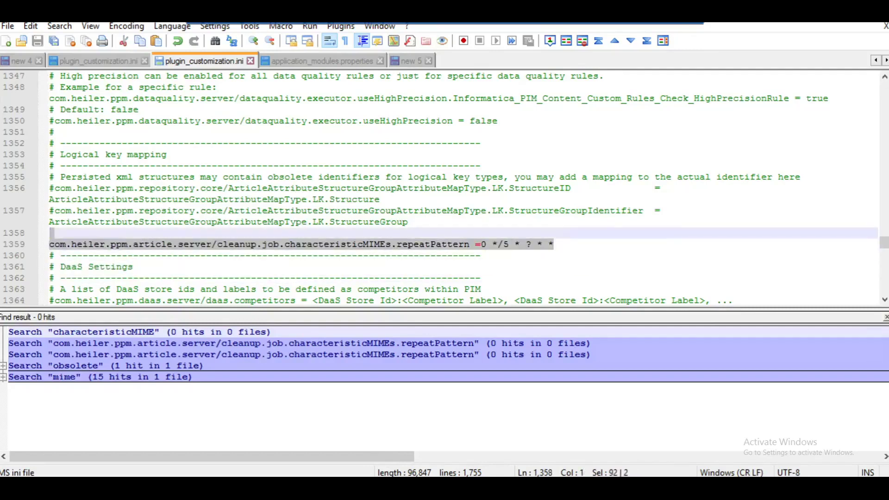
key("shift+Right")
key("shift+Right")
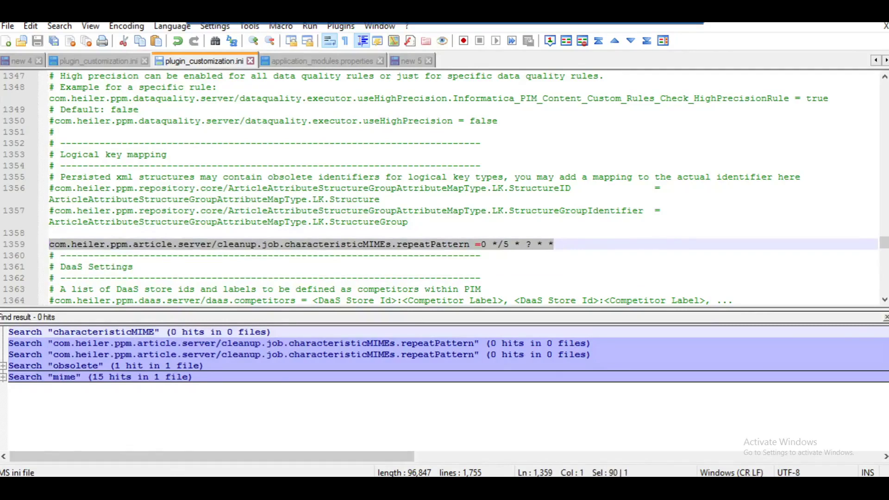
- Switch back to Product 360 in the browser and open the OfferType characteristic of TestCategory to examine its lookup list and child characteristics
key("alt+Tab")
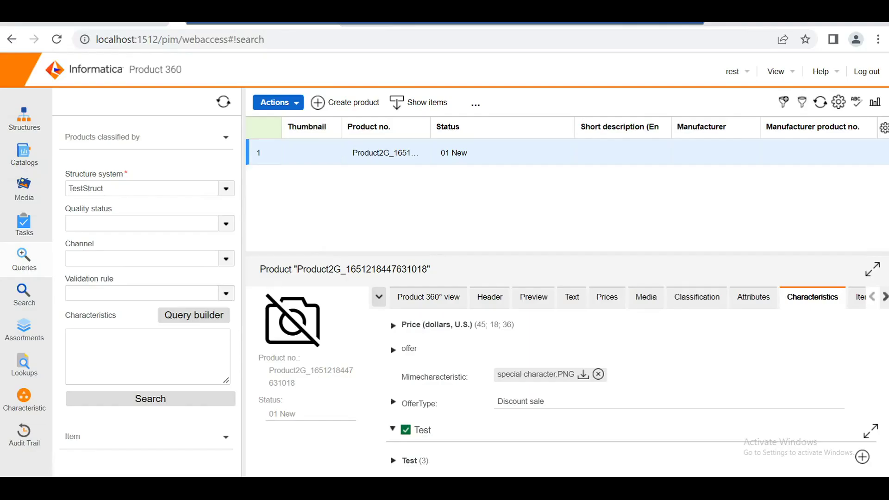
left_click(23, 399)
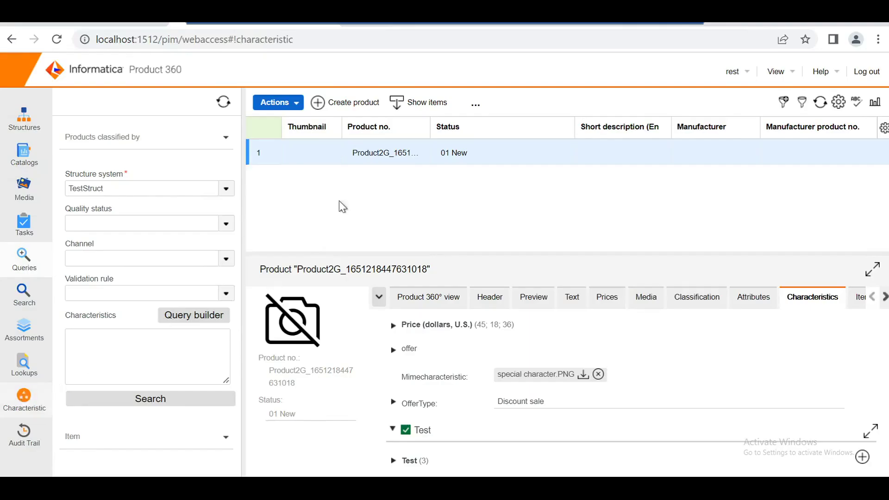
scroll(316, 223, "down", 2)
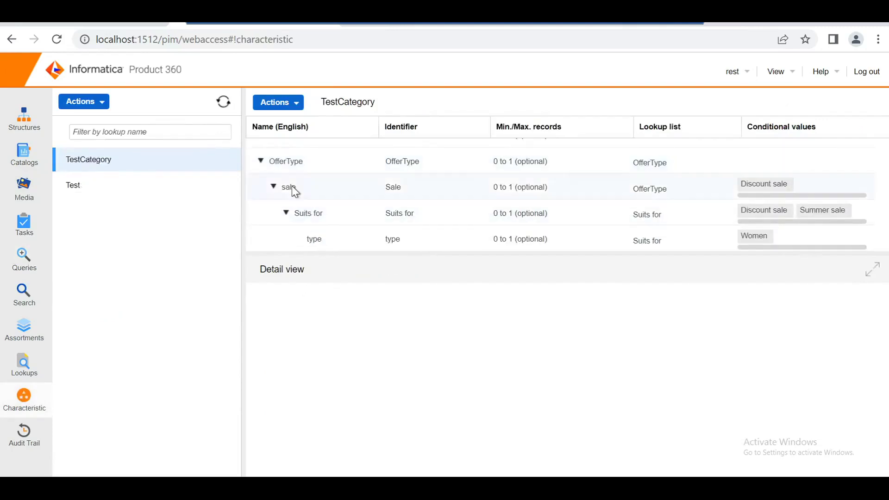
left_click(284, 166)
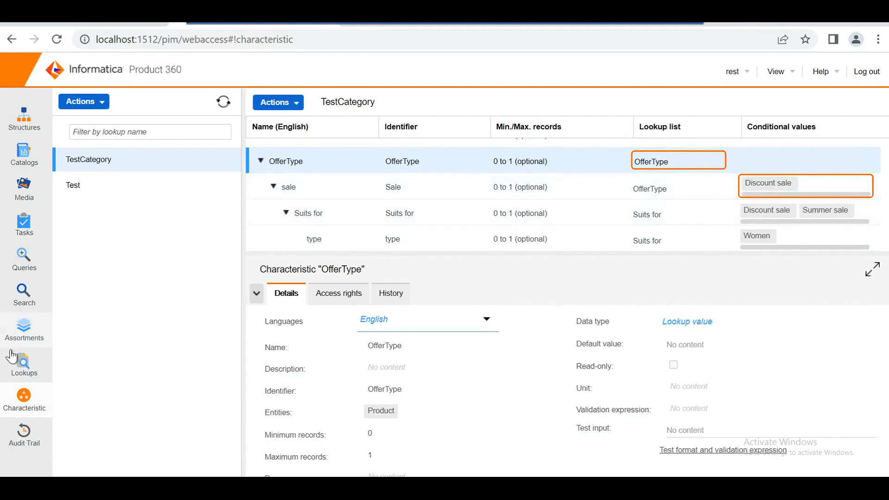
- Open the OfferType lookup and examine the details of its Summer sale and Discount sale values
left_click(16, 369)
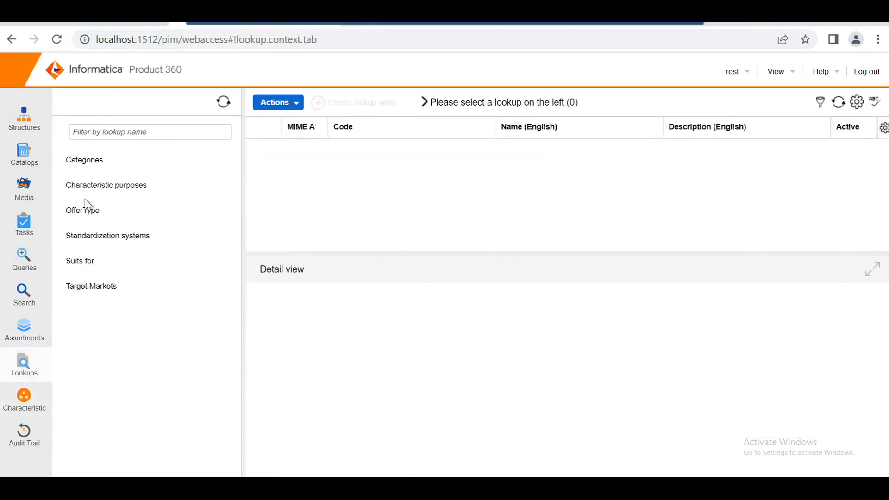
left_click(83, 213)
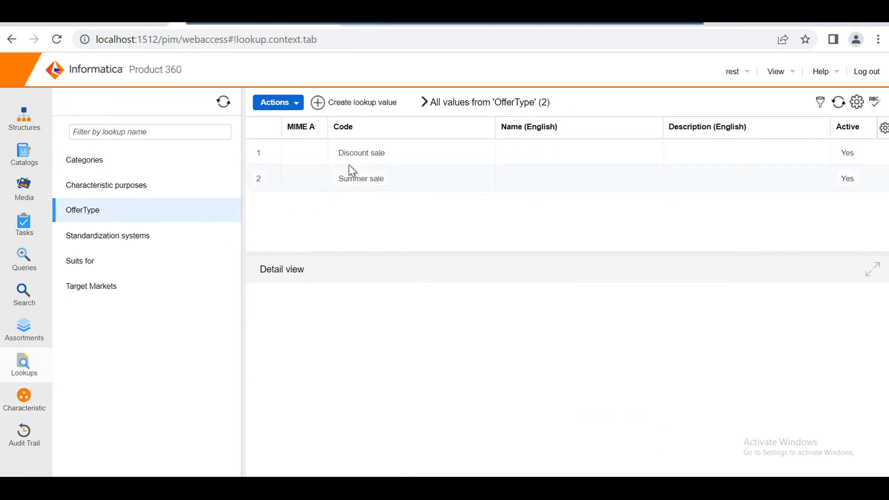
left_click(365, 188)
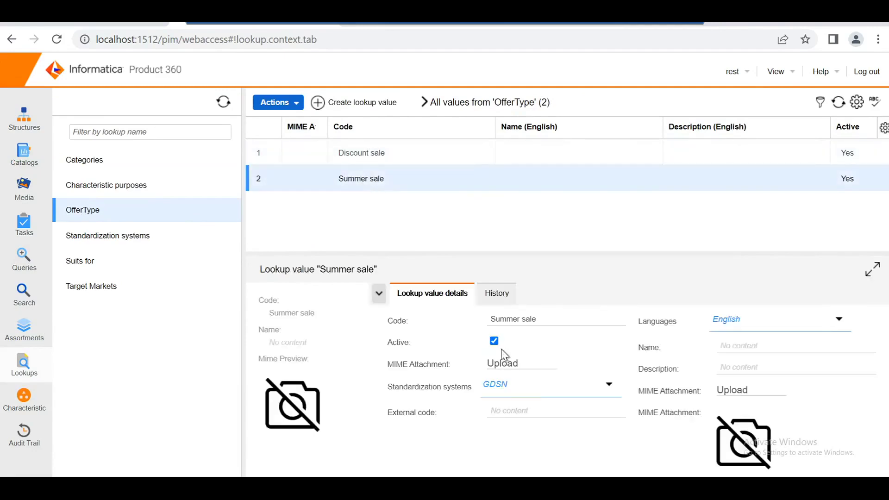
left_click(373, 153)
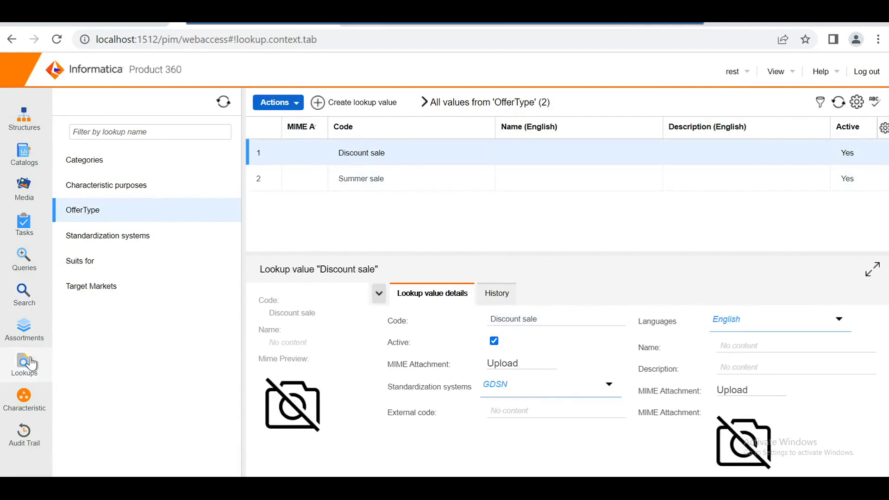
- Deactivate the OfferType characteristic of TestCategory
left_click(24, 399)
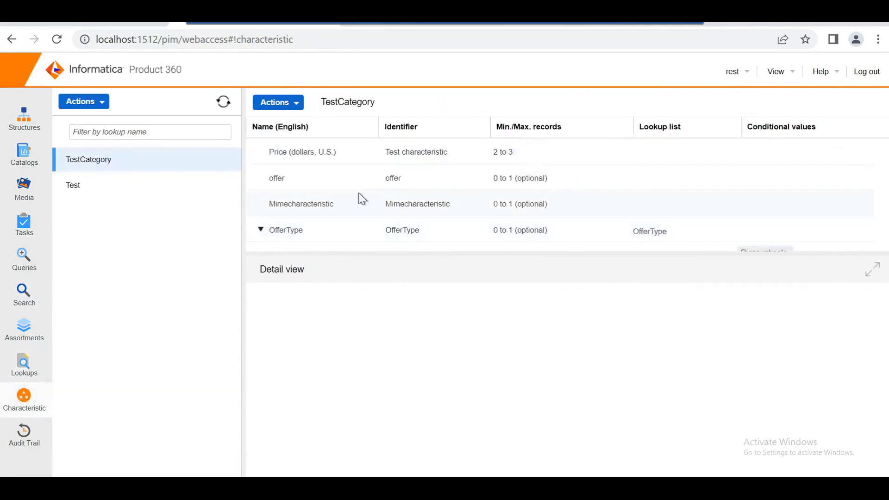
left_click(321, 236)
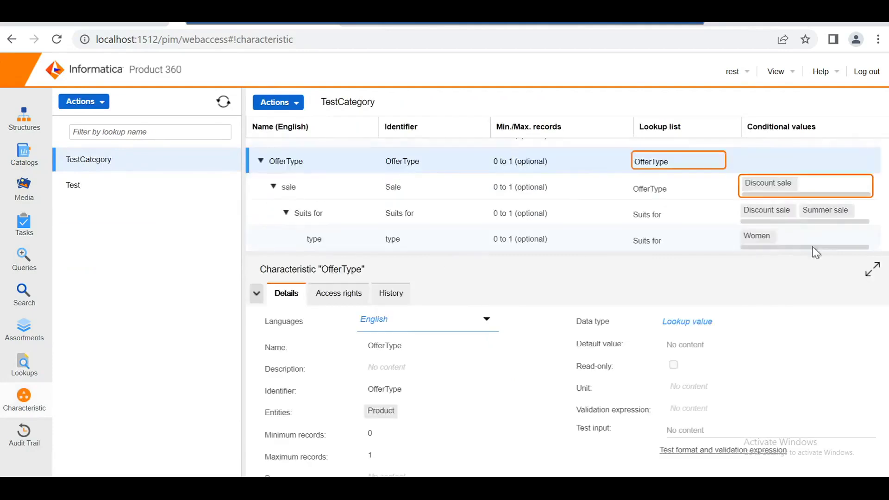
left_click(705, 172)
left_click(665, 187)
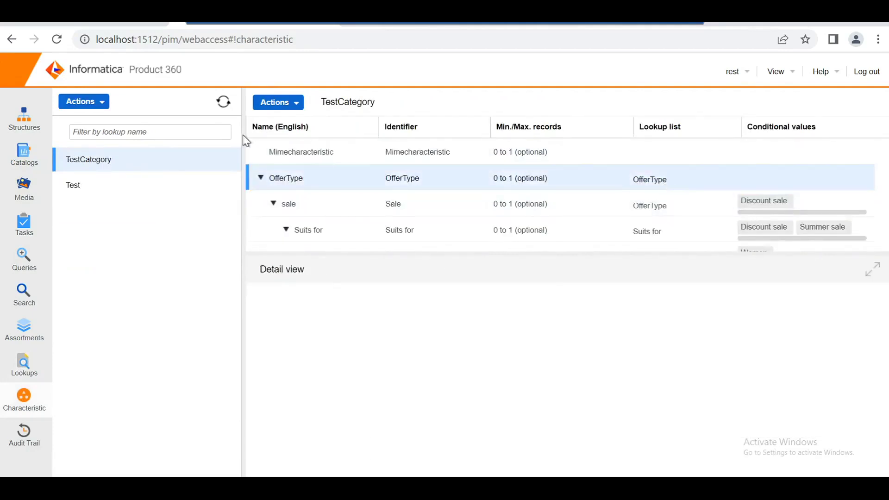
left_click(277, 102)
left_click(290, 224)
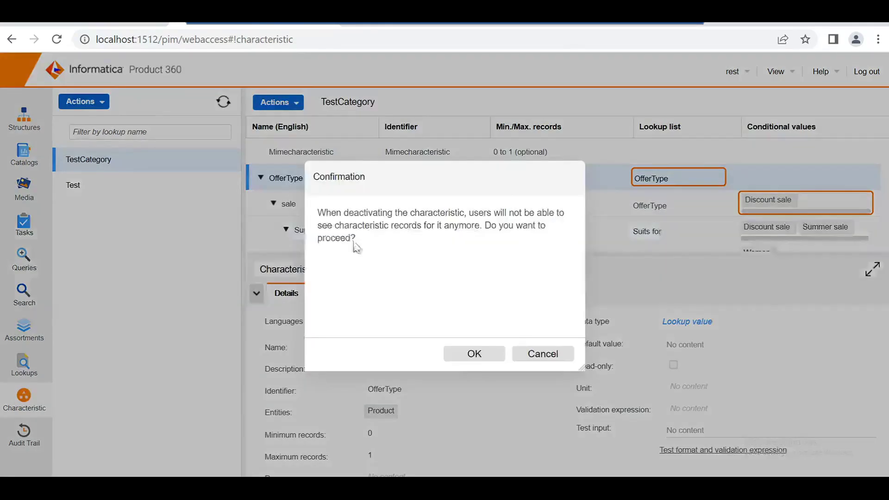
key("Return")
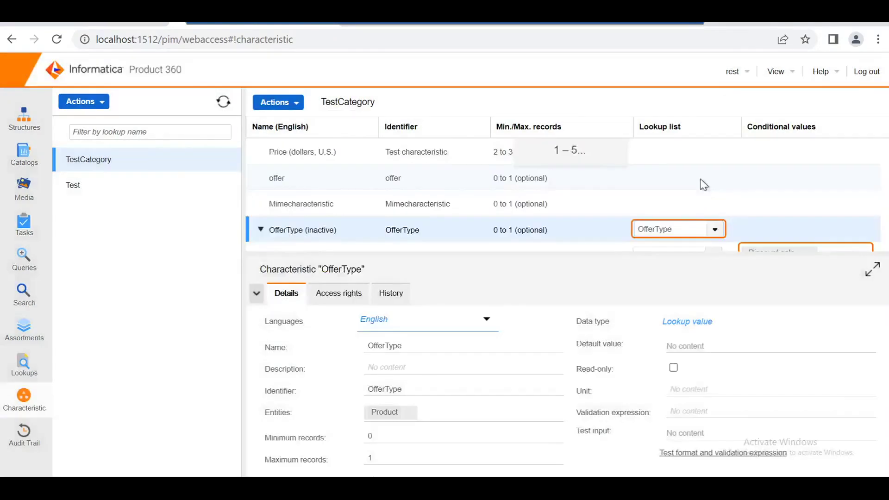
- Examine the lookup lists available for the OfferType characteristic, keeping OfferType selected
left_click(676, 229)
left_click(716, 229)
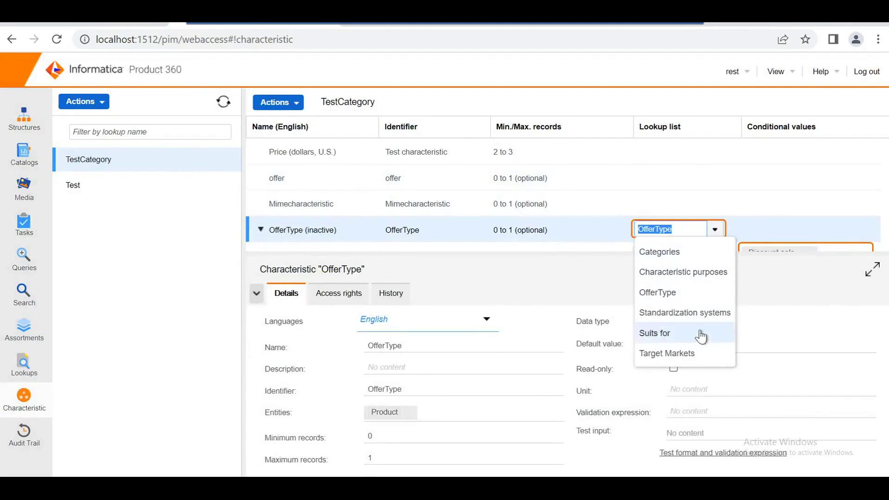
left_click(747, 251)
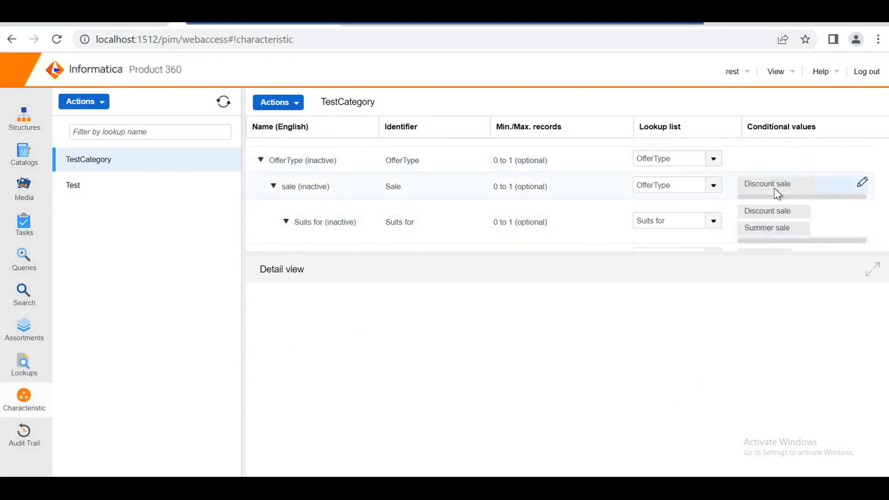
- Add Summer sale to the conditional values of the sale characteristic, and remove it again
left_click(815, 191)
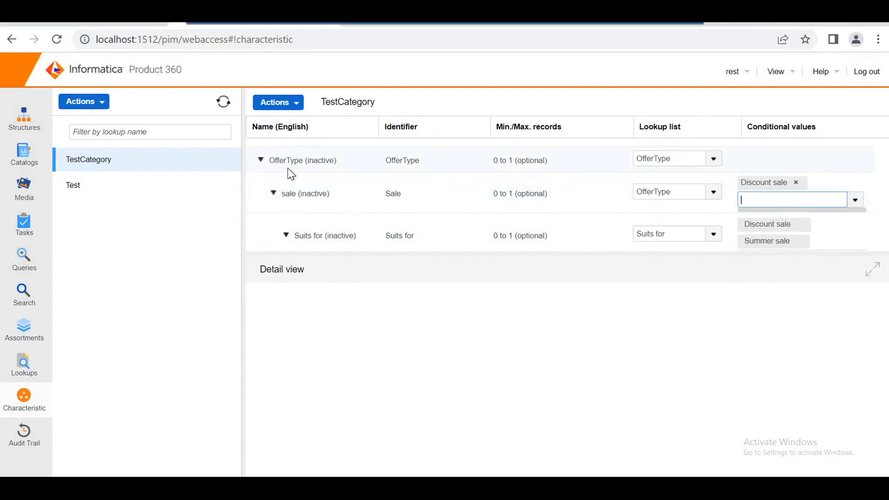
left_click(855, 201)
left_click(787, 222)
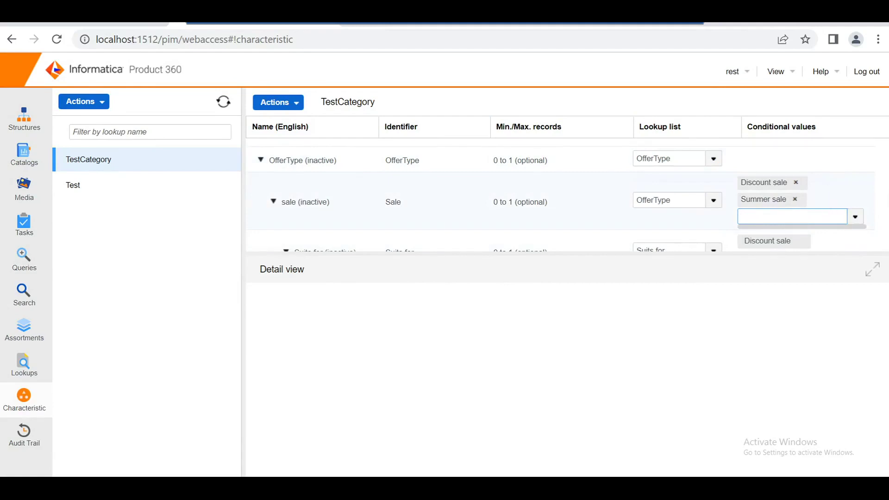
left_click(795, 200)
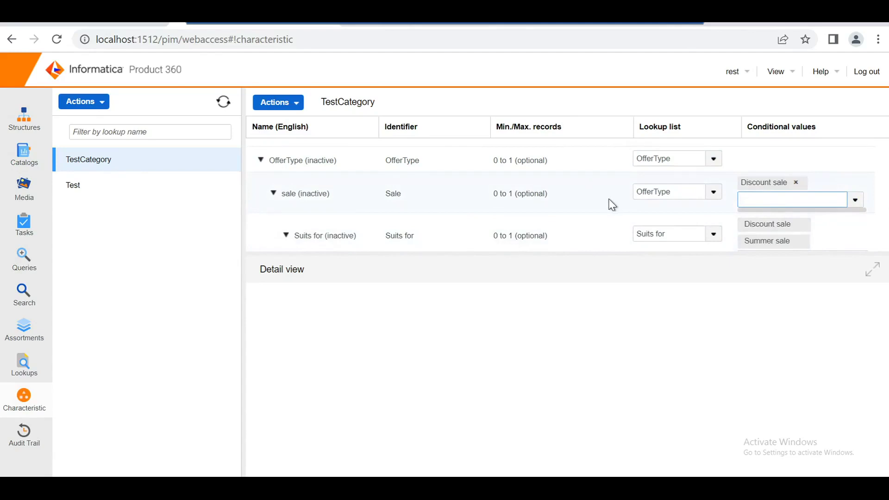
- Select the Suits for characteristic under sale and open its conditional values for editing
scroll(613, 205, "up", 2)
scroll(570, 211, "down", 2)
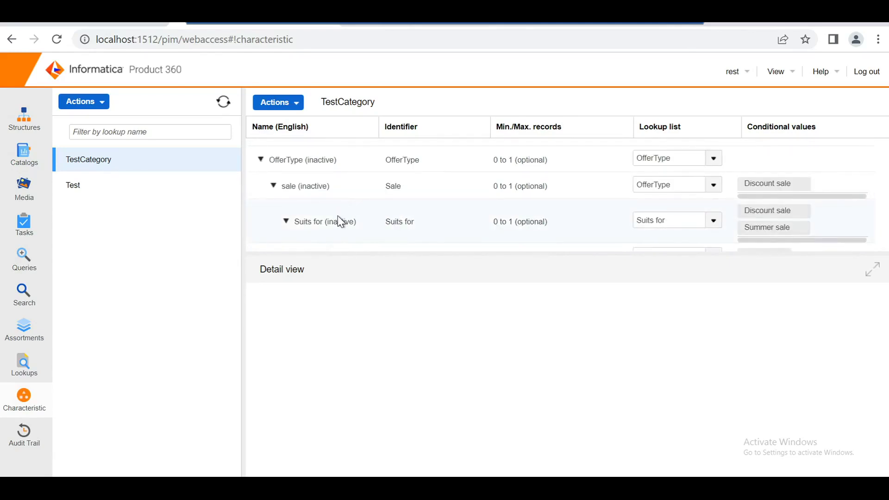
left_click(302, 224)
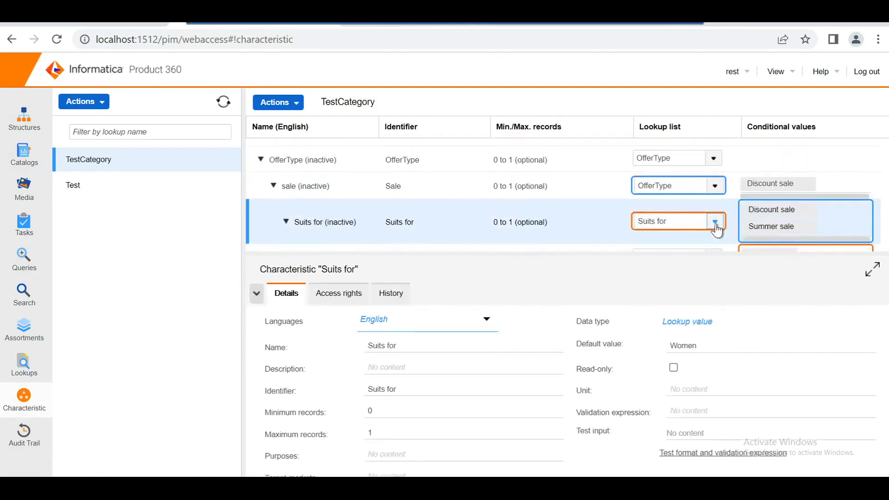
scroll(496, 387, "down", 3)
scroll(558, 389, "up", 3)
scroll(688, 209, "down", 1)
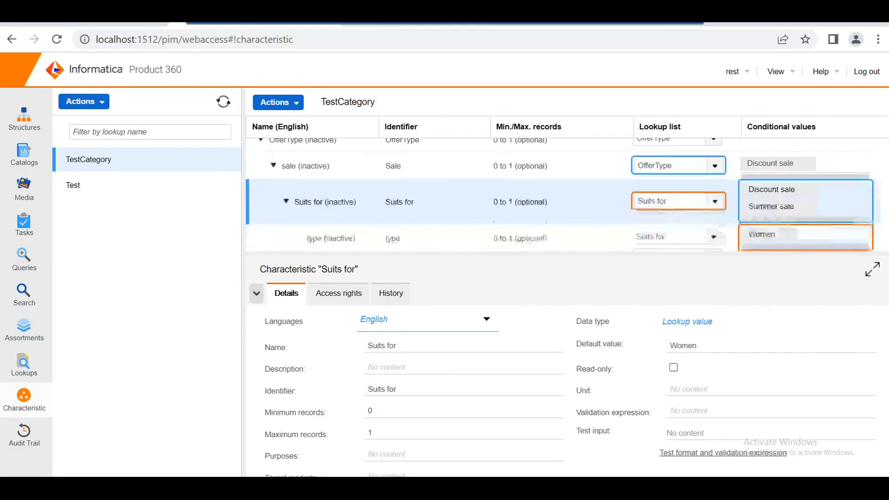
left_click(715, 201)
left_click(773, 217)
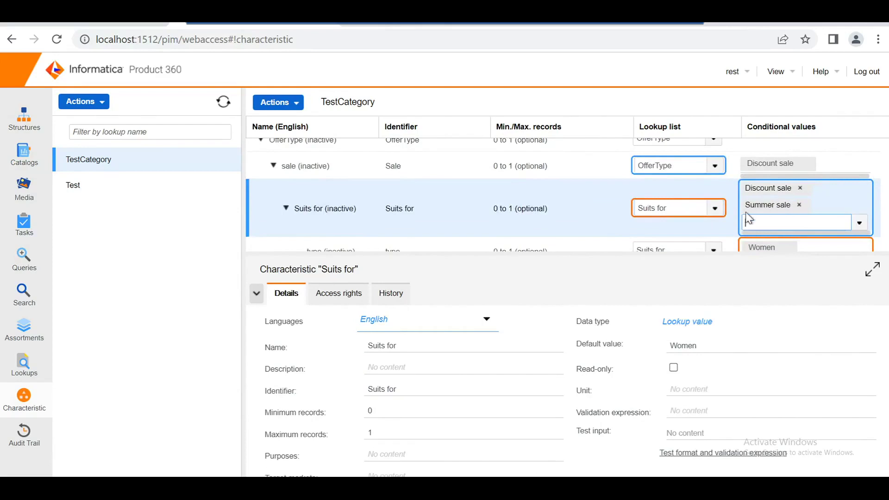
scroll(746, 223, "down", 1)
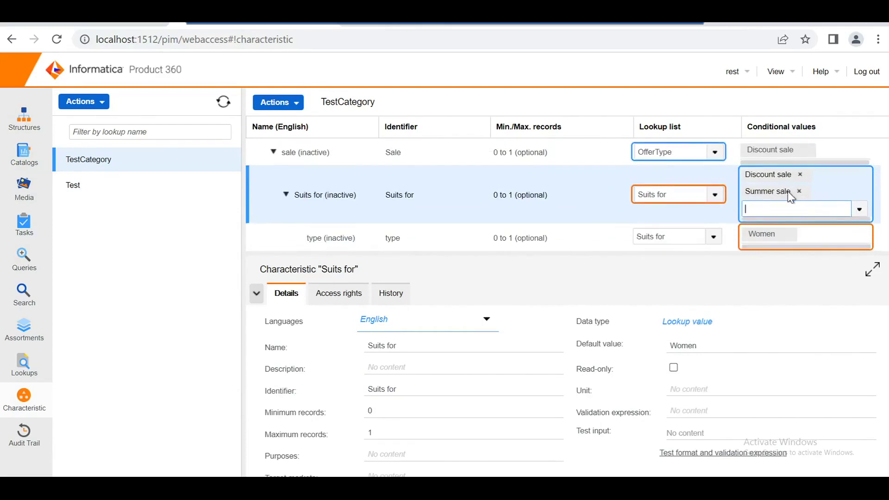
- Examine the conditional values available for the type characteristic under Suits for, keeping Women as its value
left_click(778, 236)
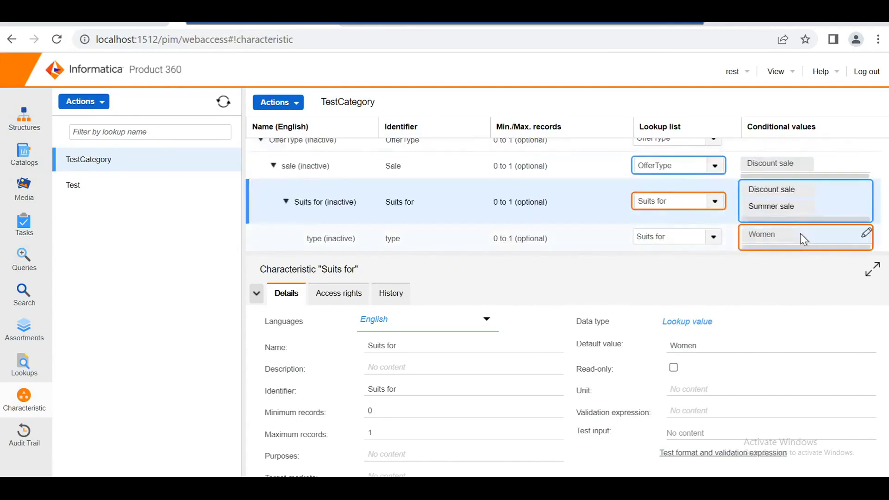
left_click(800, 233)
left_click(860, 245)
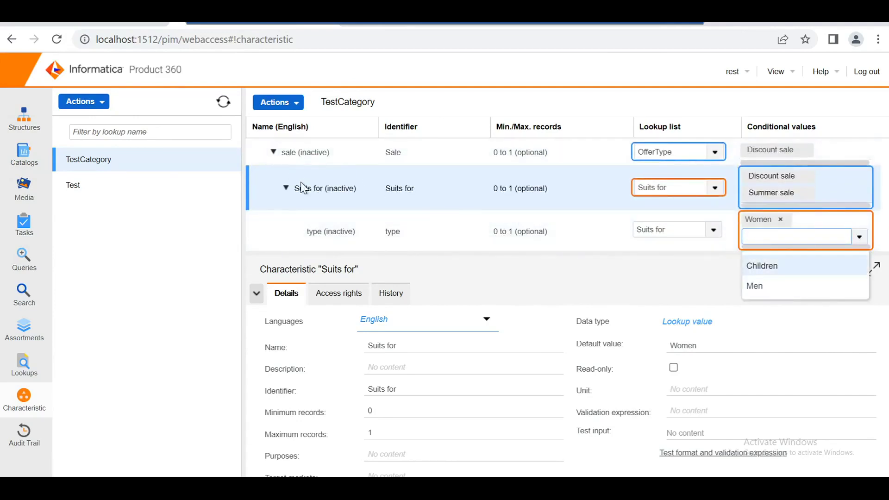
left_click(280, 220)
left_click(278, 103)
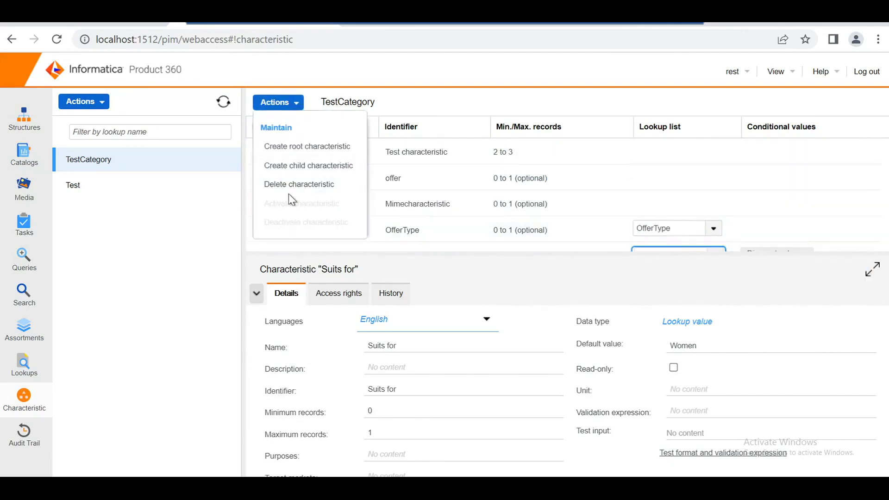
left_click(365, 207)
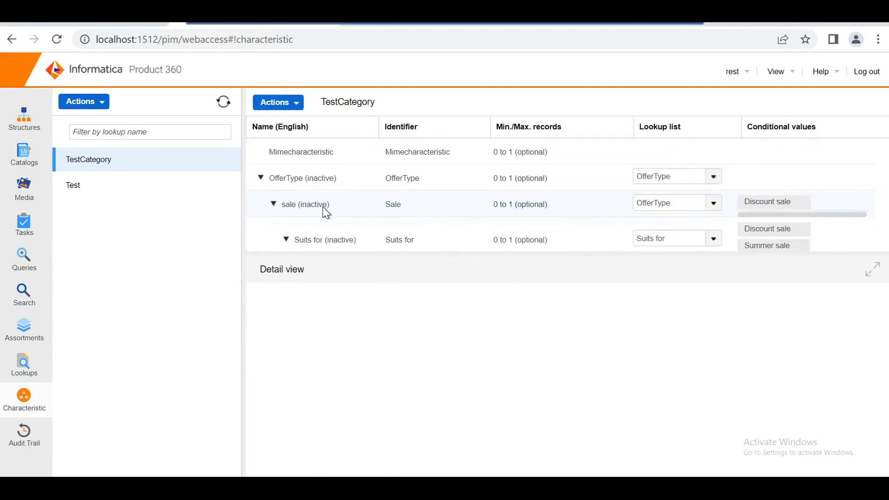
left_click(327, 204)
left_click(278, 103)
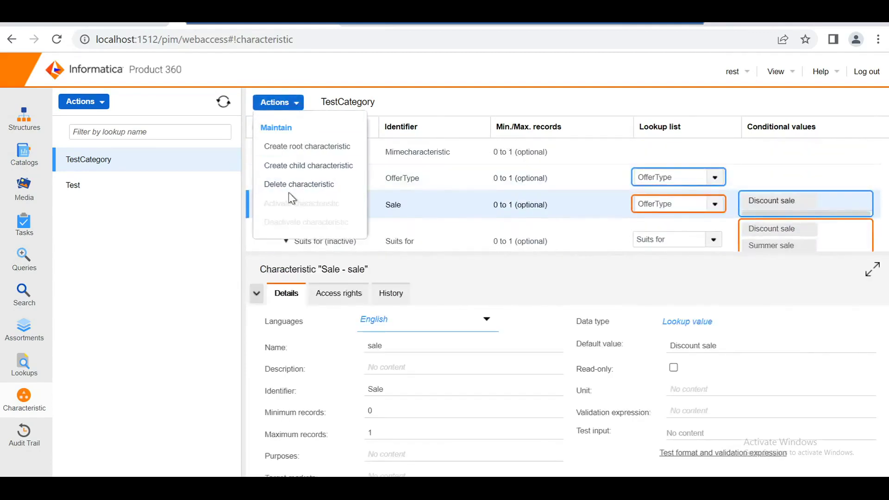
left_click(233, 216)
scroll(320, 209, "down", 1)
scroll(320, 208, "up", 2)
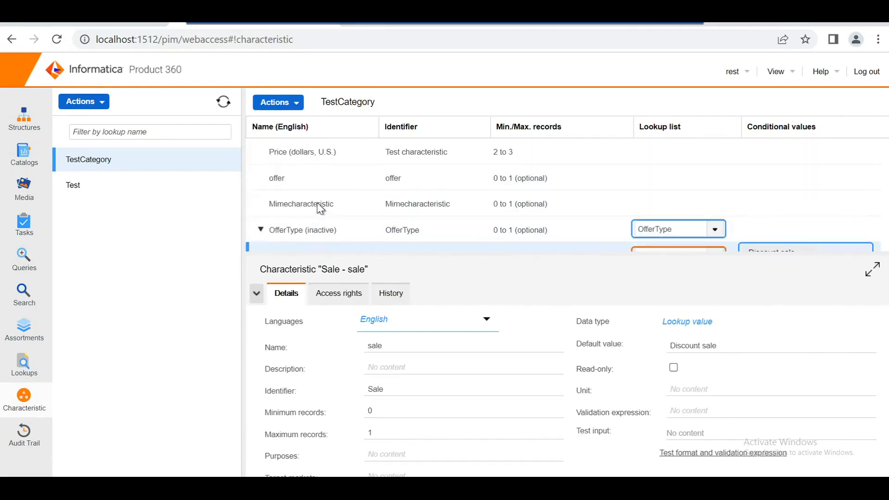
scroll(306, 213, "down", 2)
scroll(299, 207, "up", 2)
- Activate the OfferType characteristic of TestCategory together with all its child characteristics
left_click(298, 207)
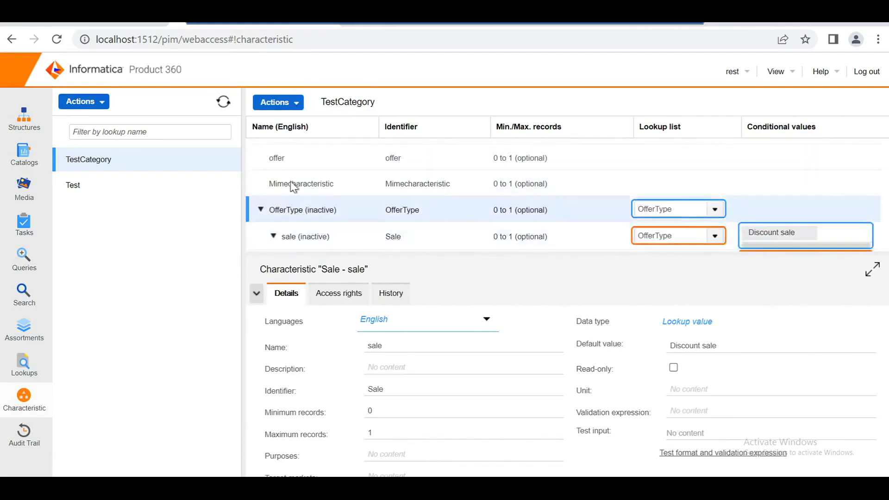
left_click(278, 103)
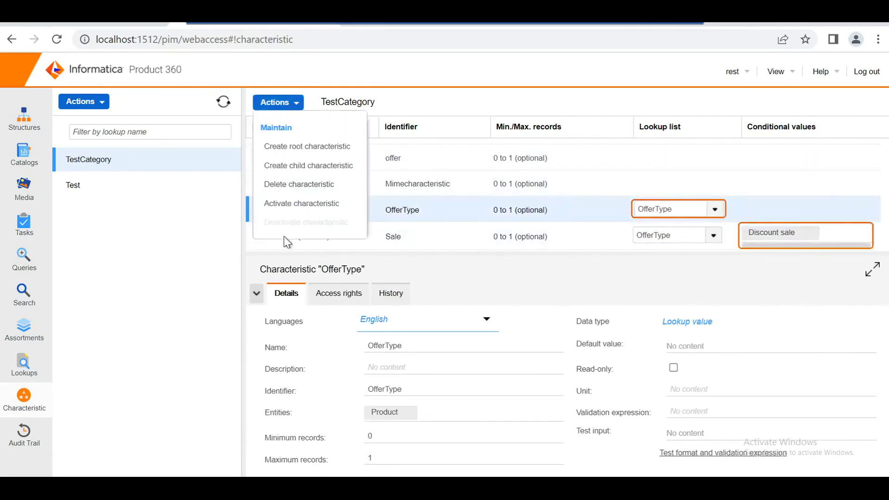
left_click(277, 204)
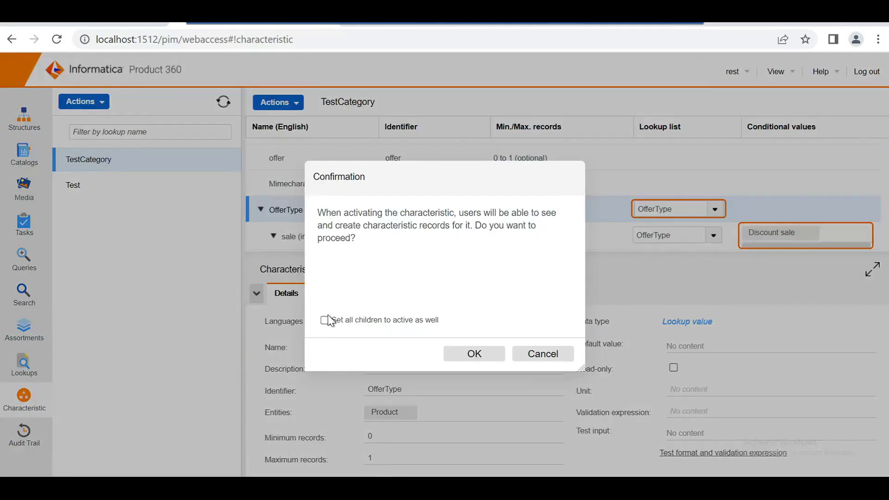
left_click(473, 353)
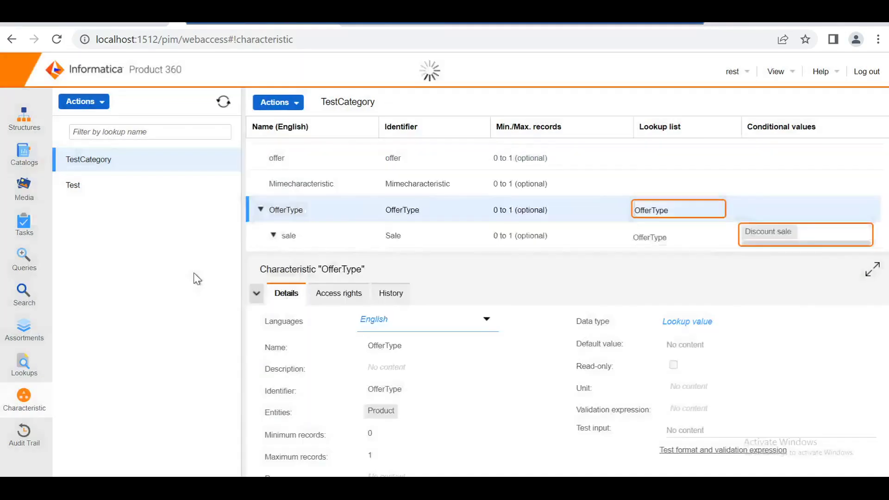
- Search for products classified by the TestStruct structure system and open the listed product's characteristics
left_click(24, 262)
left_click(112, 400)
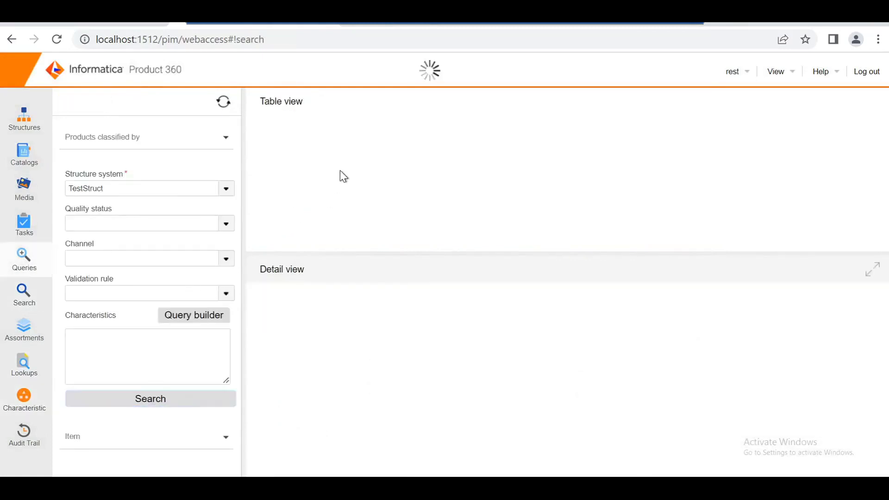
left_click(332, 153)
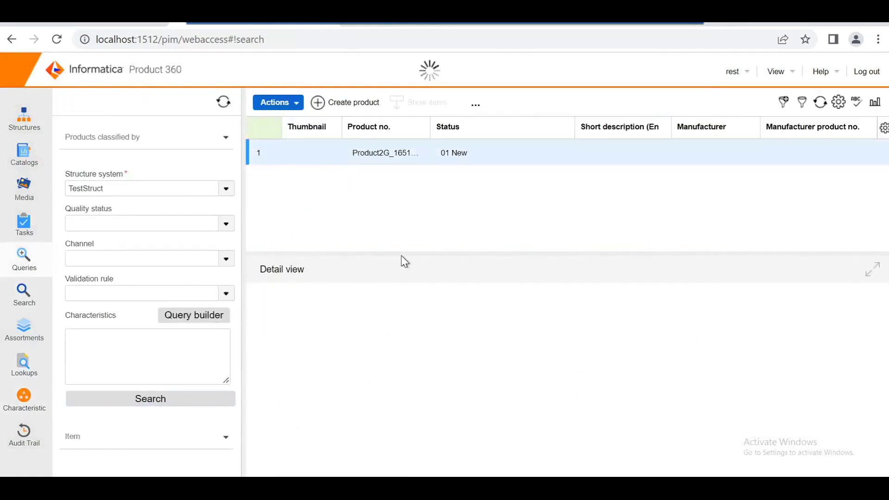
scroll(401, 252, "down", 3)
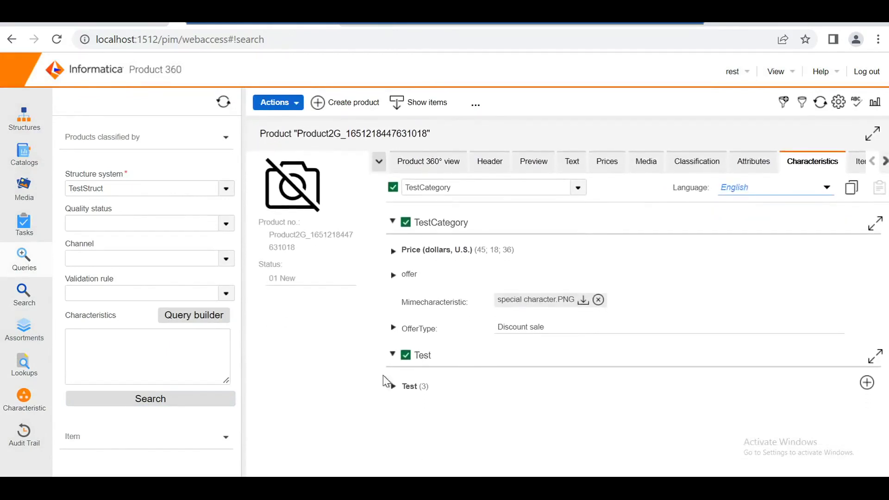
- Look through the product's Price, OfferType and Test characteristics, leaving the Test records expanded
left_click(394, 250)
left_click(395, 252)
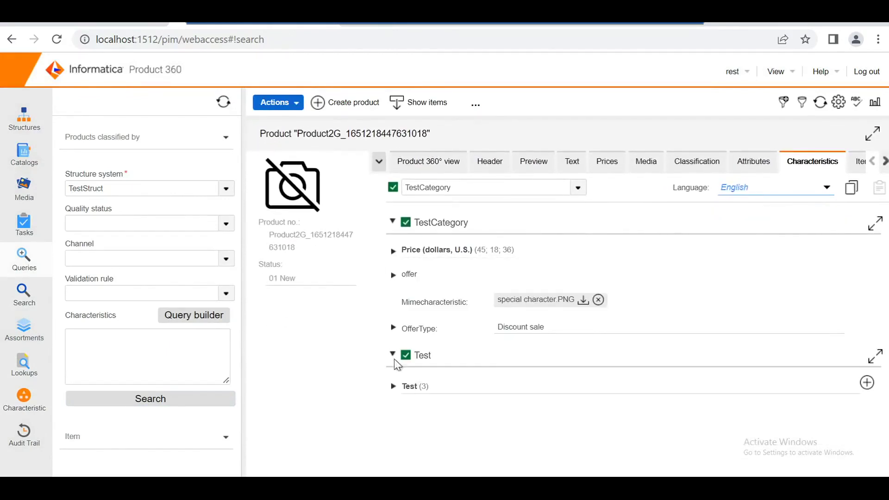
left_click(394, 329)
left_click(394, 328)
left_click(393, 355)
left_click(393, 355)
left_click(394, 387)
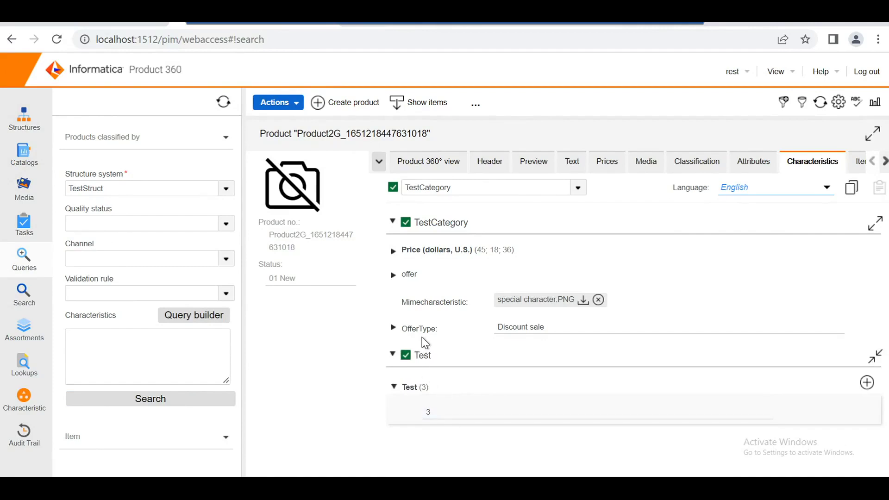
- Expand the product's OfferType characteristic and set its value to Summer sale
left_click(394, 328)
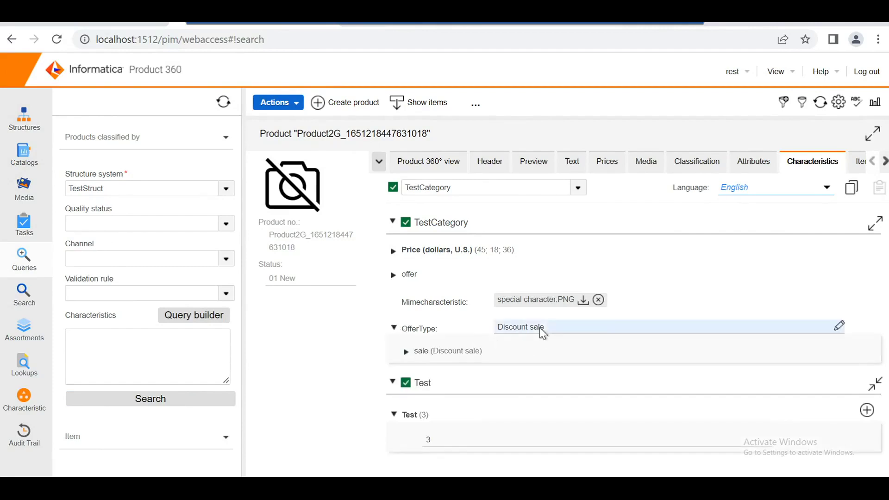
left_click(540, 330)
left_click(615, 331)
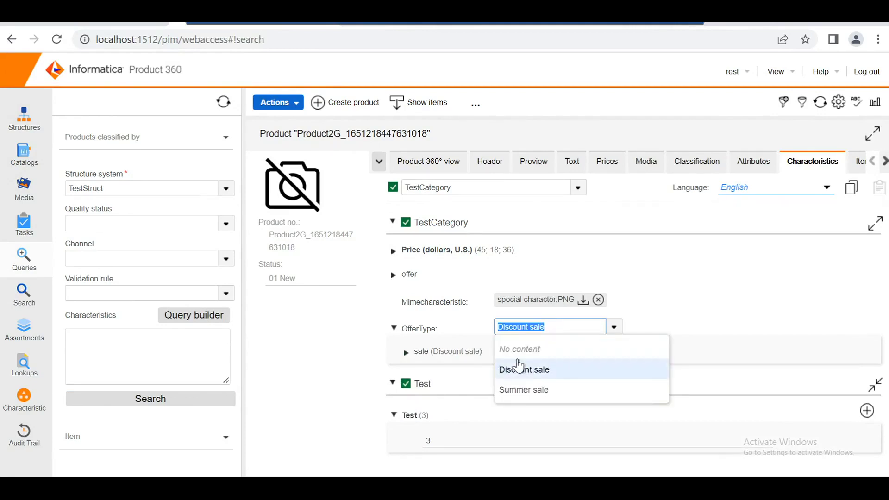
left_click(533, 388)
left_click(472, 356)
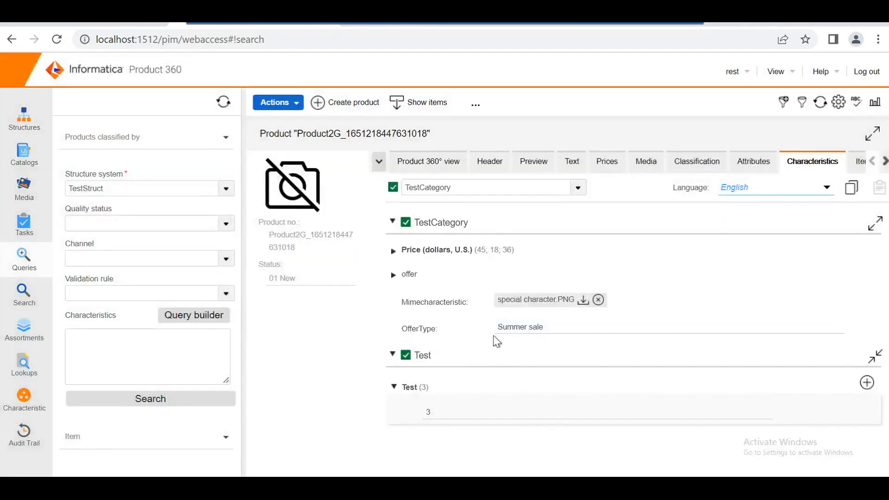
- Set the product's OfferType characteristic to Discount sale
left_click(513, 330)
left_click(621, 347)
left_click(547, 330)
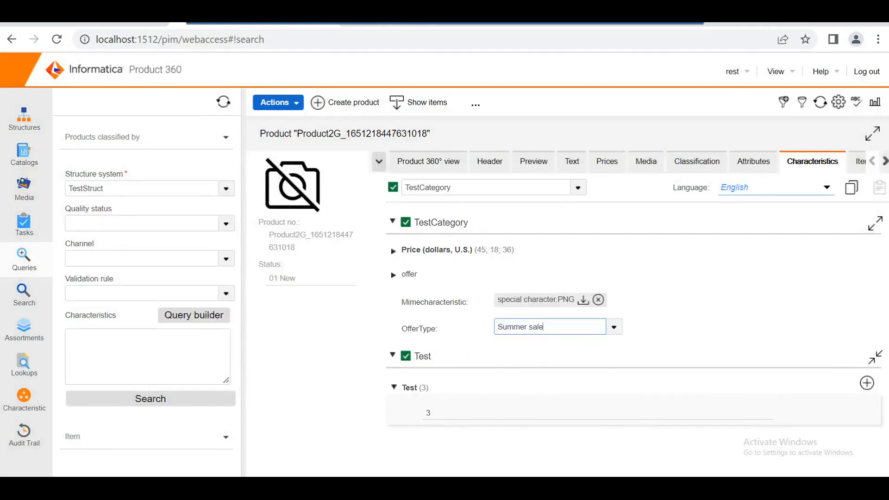
left_click(614, 327)
left_click(532, 368)
left_click(692, 330)
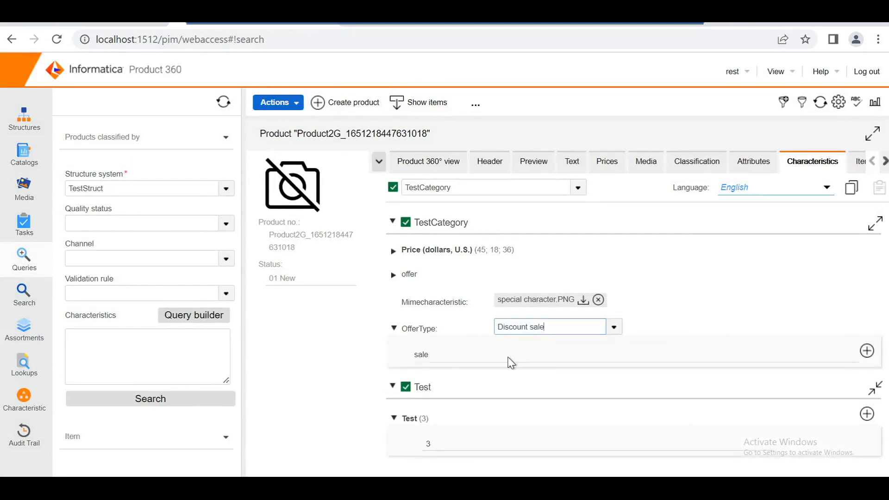
- Add a sale record under OfferType with the value Discount sale
left_click(874, 353)
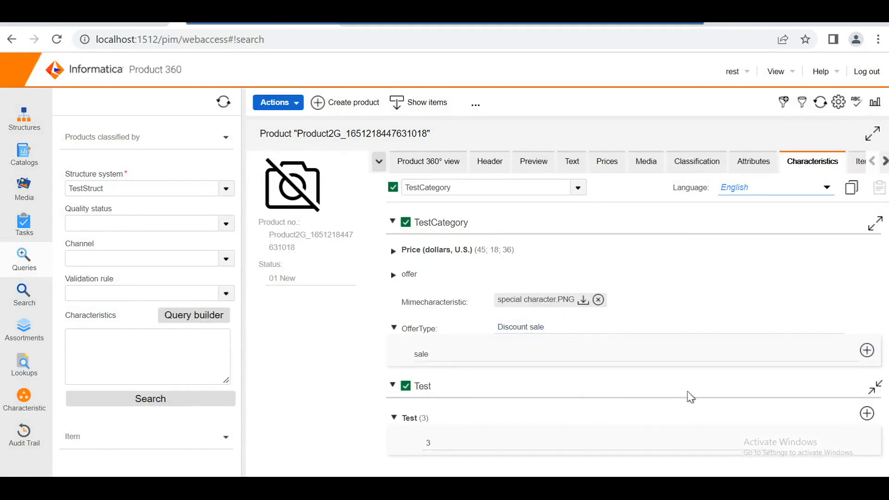
left_click(555, 377)
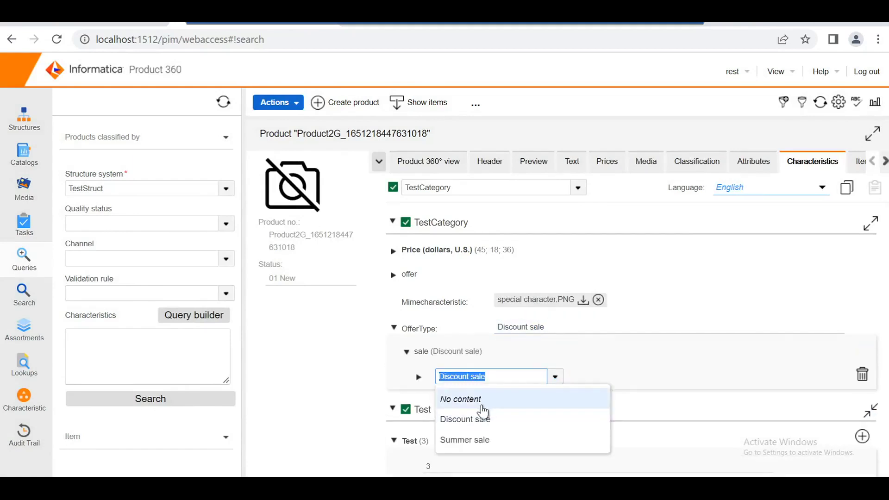
left_click(475, 420)
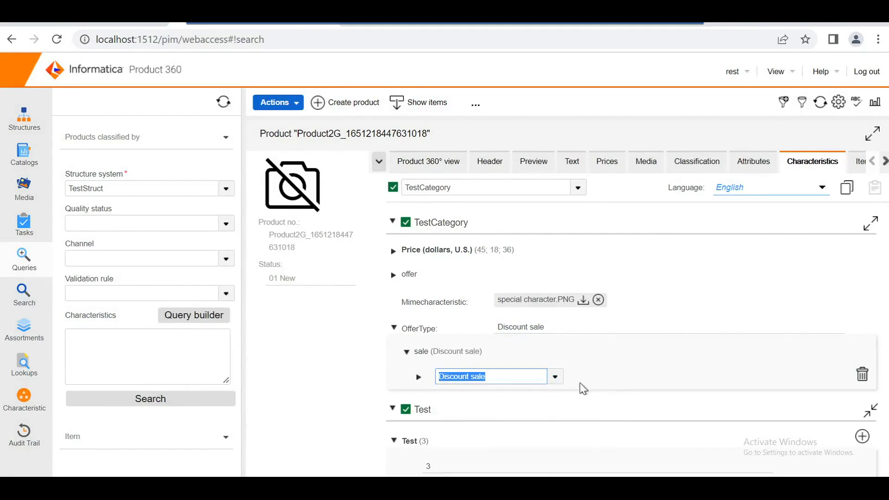
left_click(613, 374)
- Add a Suits for record under the Discount sale record and set its value to Men
left_click(430, 374)
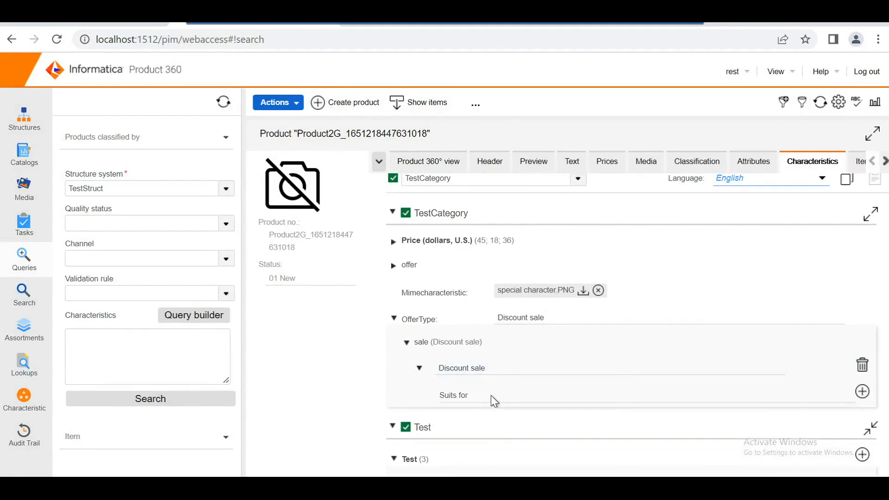
left_click(863, 393)
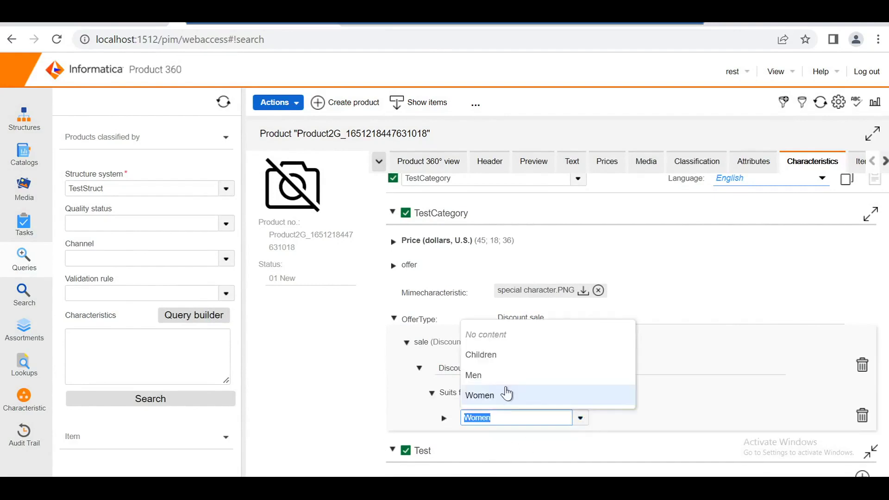
left_click(506, 377)
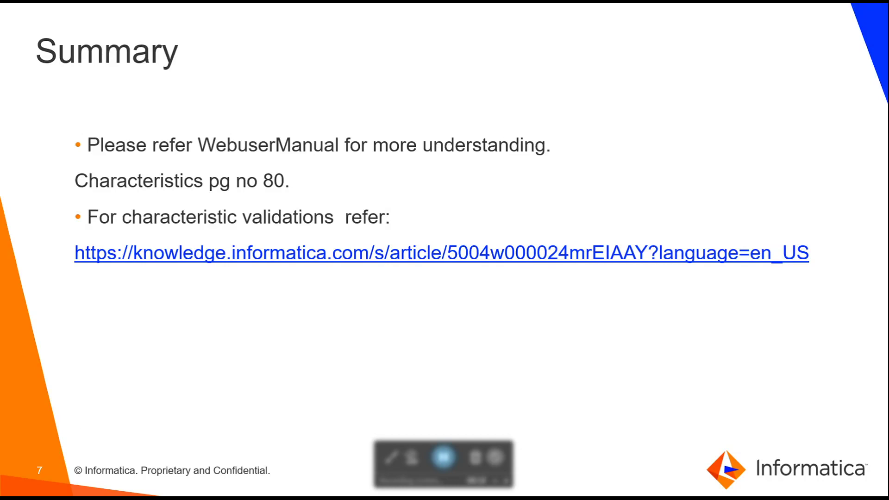
key("Right")
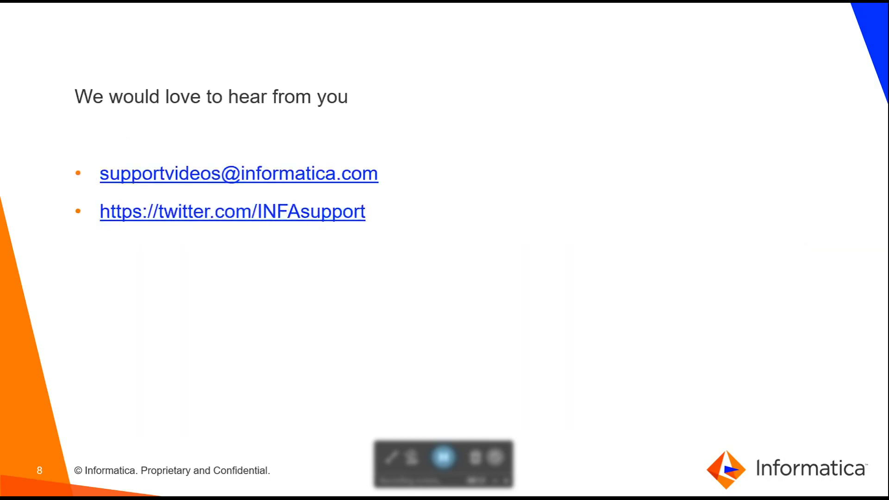